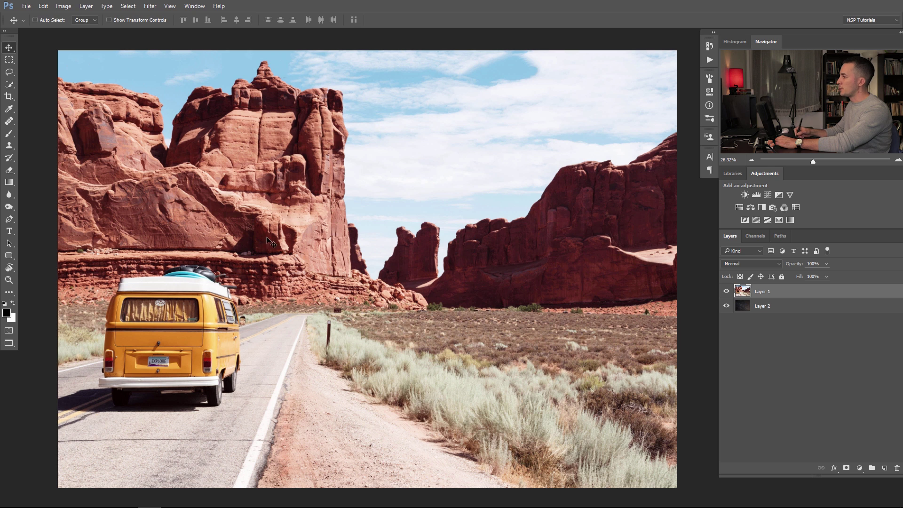
Step: Add a Curves adjustment layer above Layer 1 and darken the midtones with a point at input 122, output 59
left_click(726, 292)
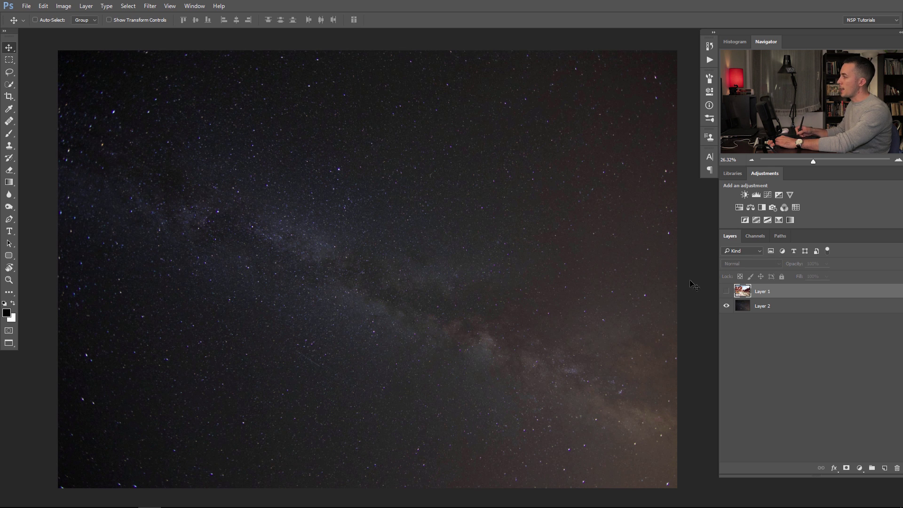
left_click(727, 293)
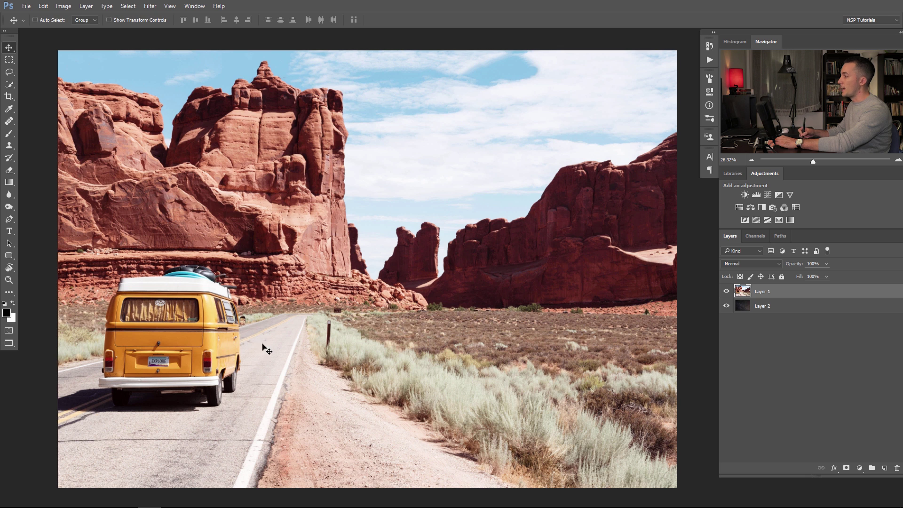
left_click(859, 468)
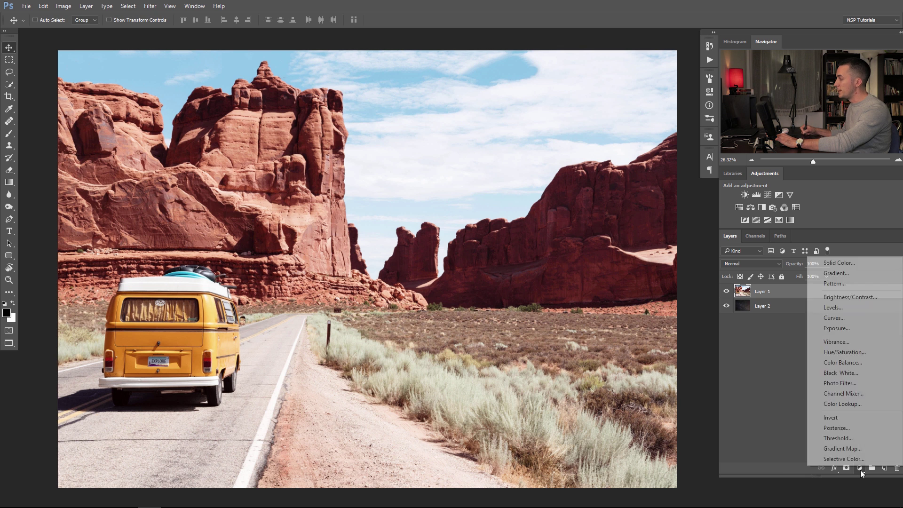
left_click(831, 317)
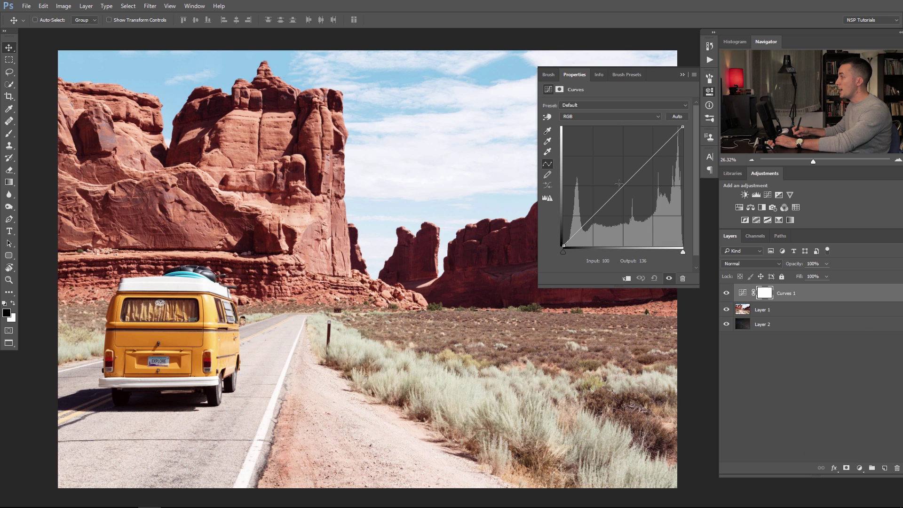
left_click_drag(624, 186, 636, 202)
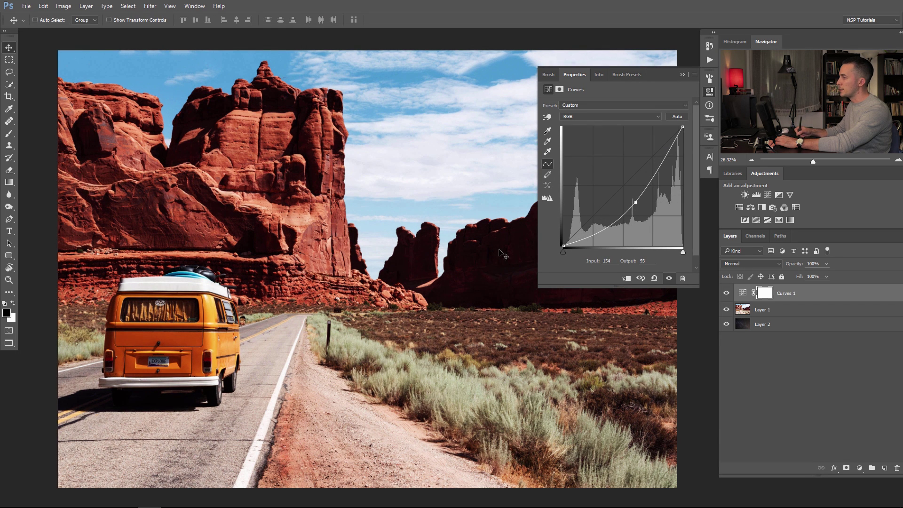
left_click_drag(637, 203, 621, 218)
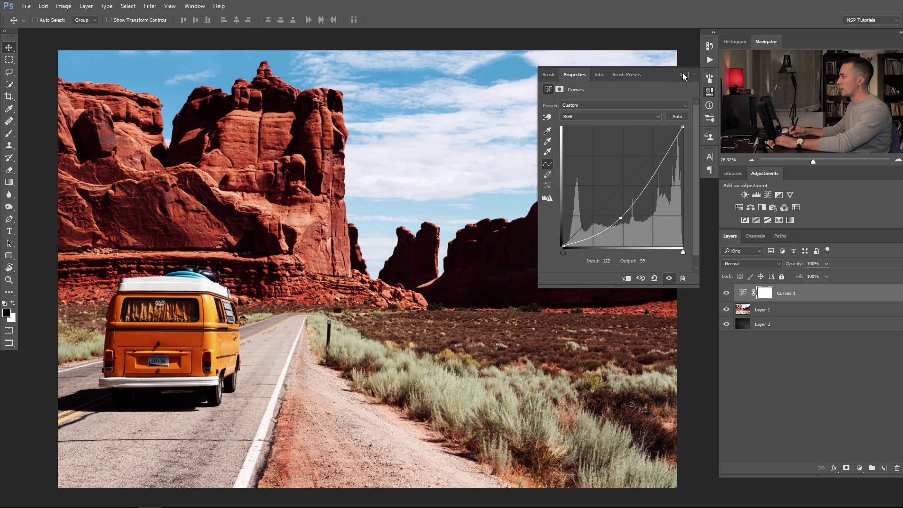
left_click(683, 74)
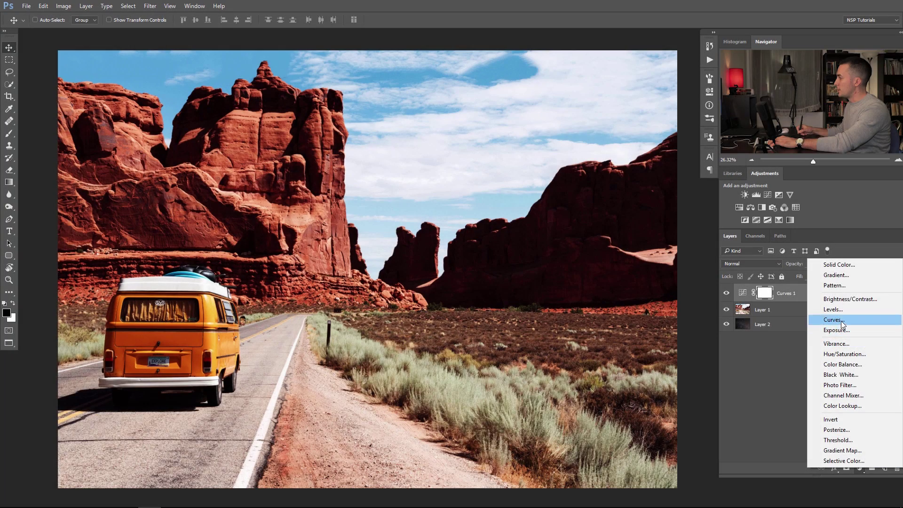
Step: Add a second Curves adjustment layer in Color blend mode and lower its white point to output 108
left_click(832, 319)
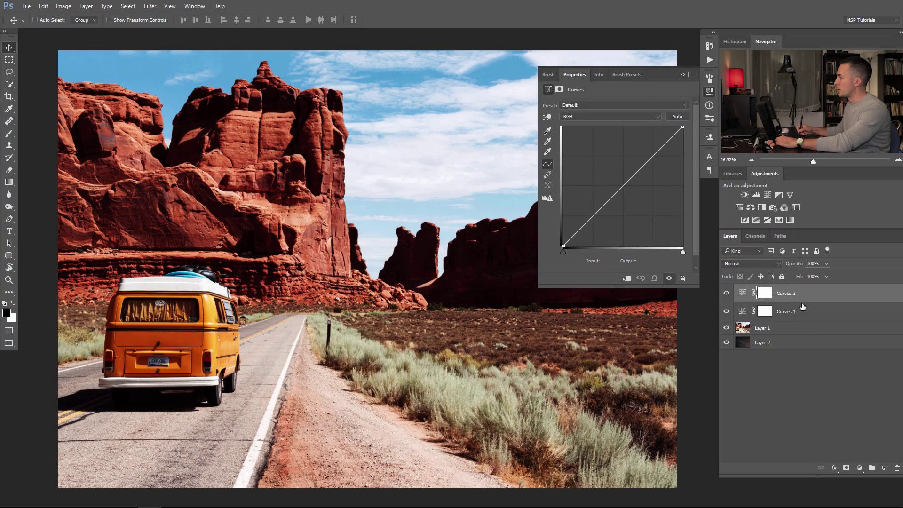
left_click(758, 264)
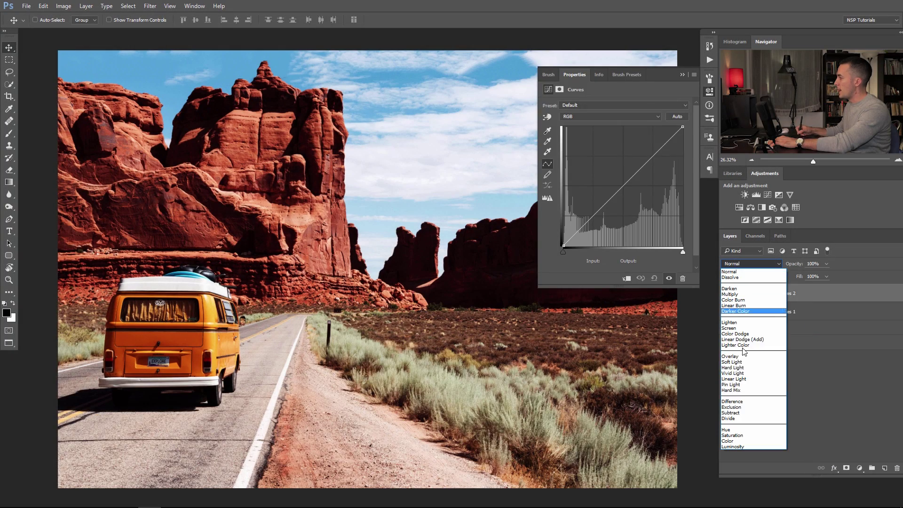
left_click(734, 441)
left_click_drag(683, 127, 689, 199)
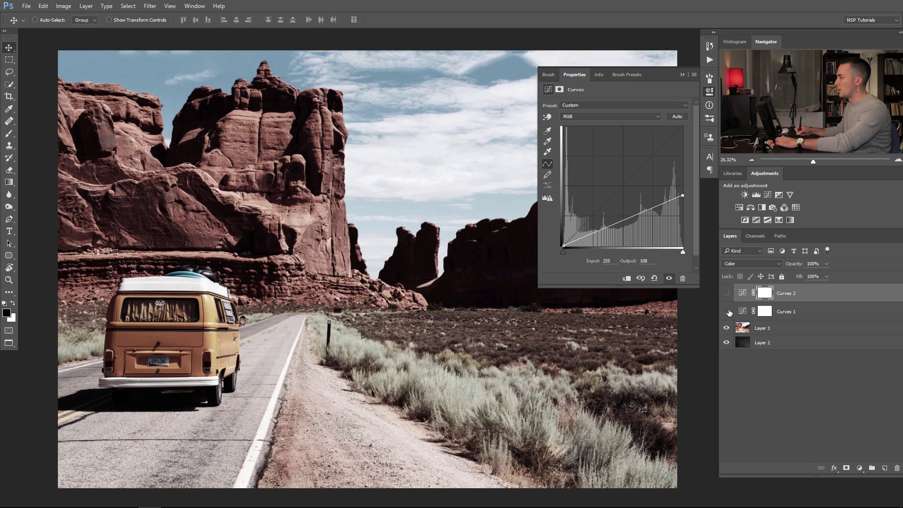
left_click(727, 311)
left_click(727, 312)
left_click(727, 312)
left_click(727, 312)
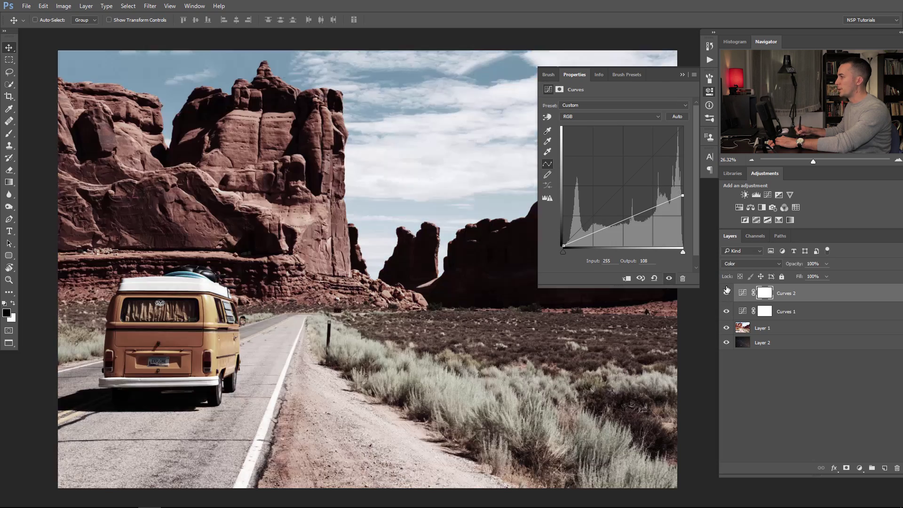
left_click(682, 75)
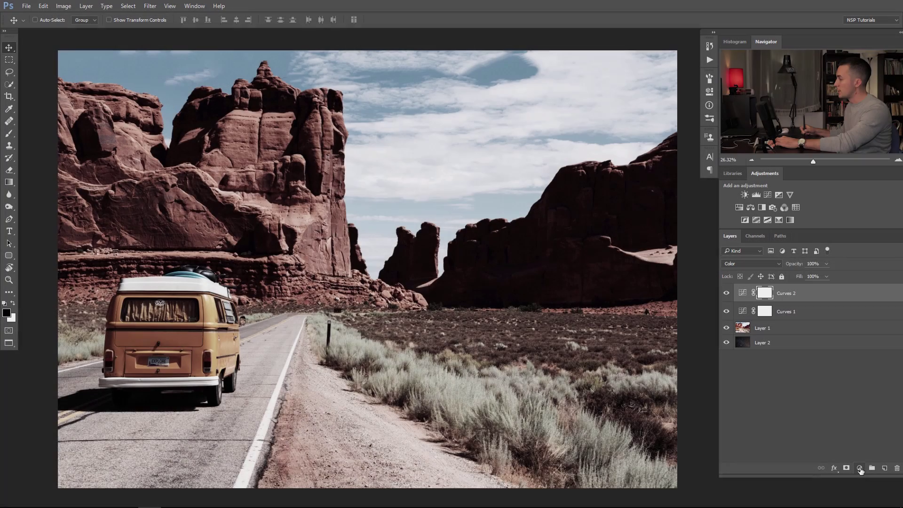
Step: Add a Solid Color fill layer in blue #3e5e83 and set its blend mode to Multiply
left_click(860, 468)
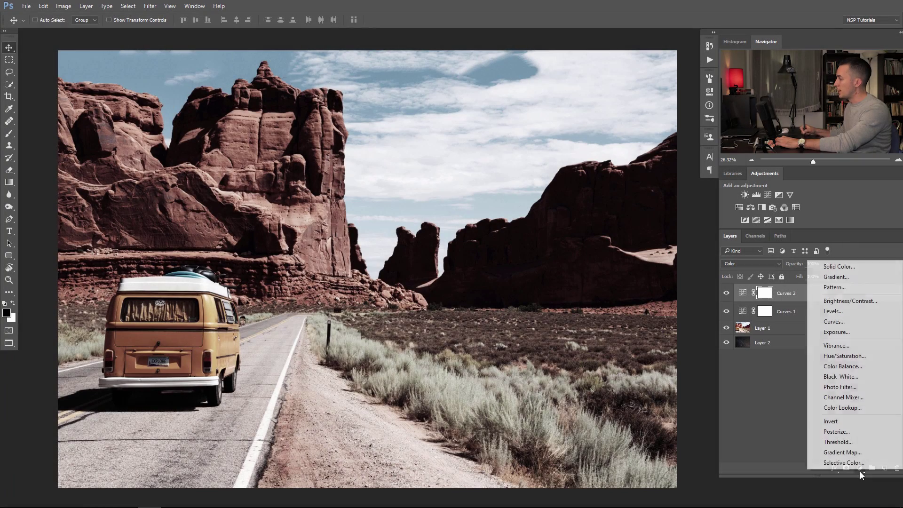
left_click(836, 266)
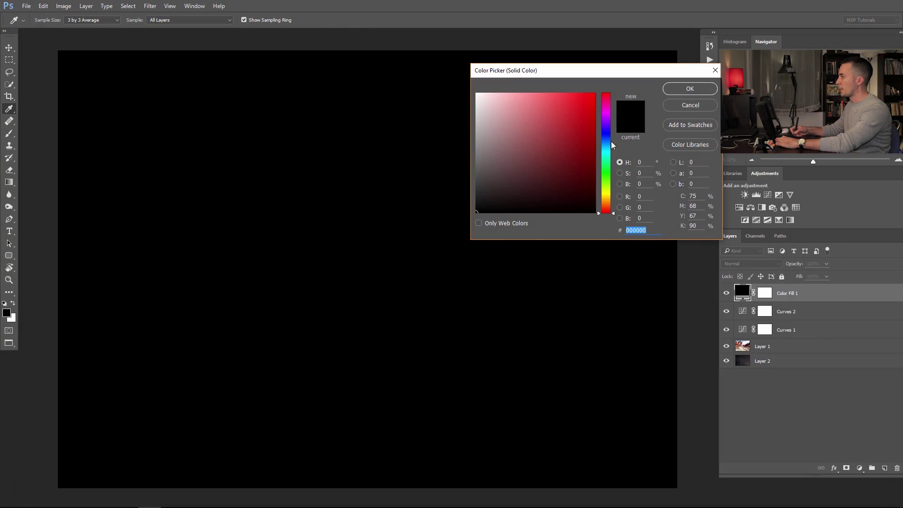
left_click(607, 141)
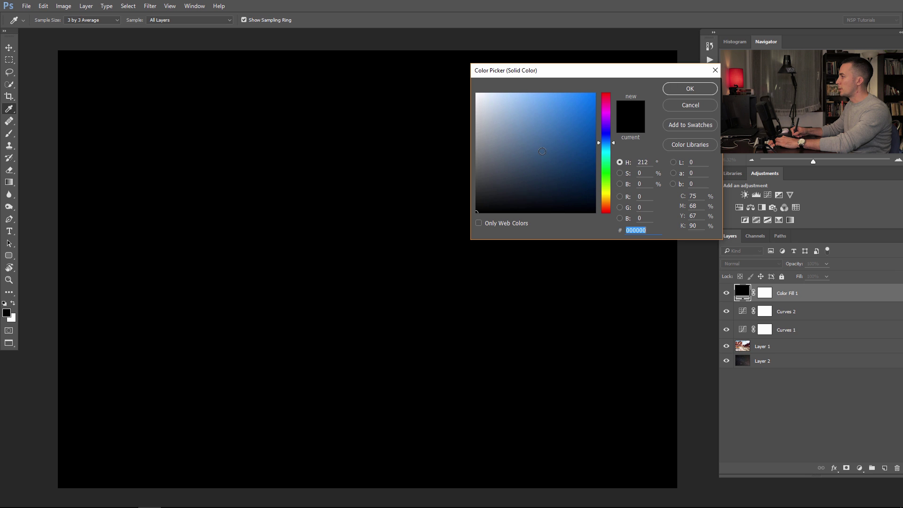
left_click(541, 152)
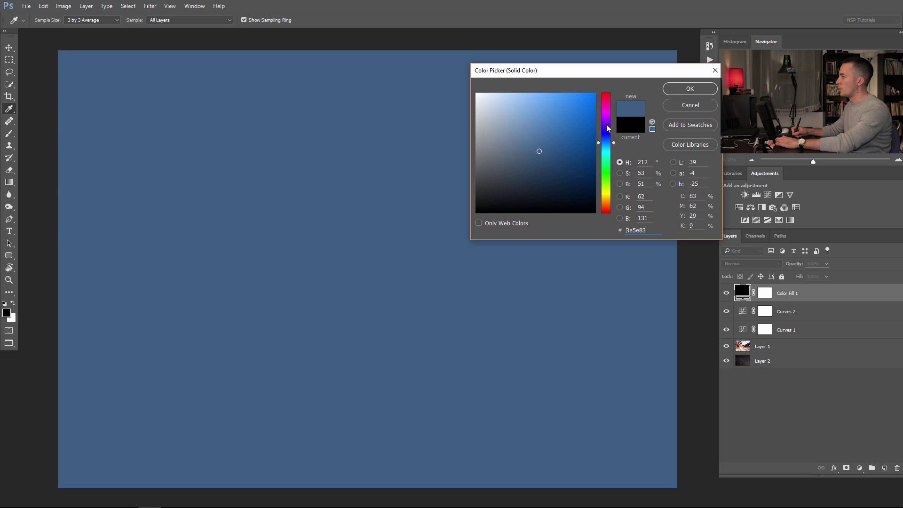
left_click(690, 89)
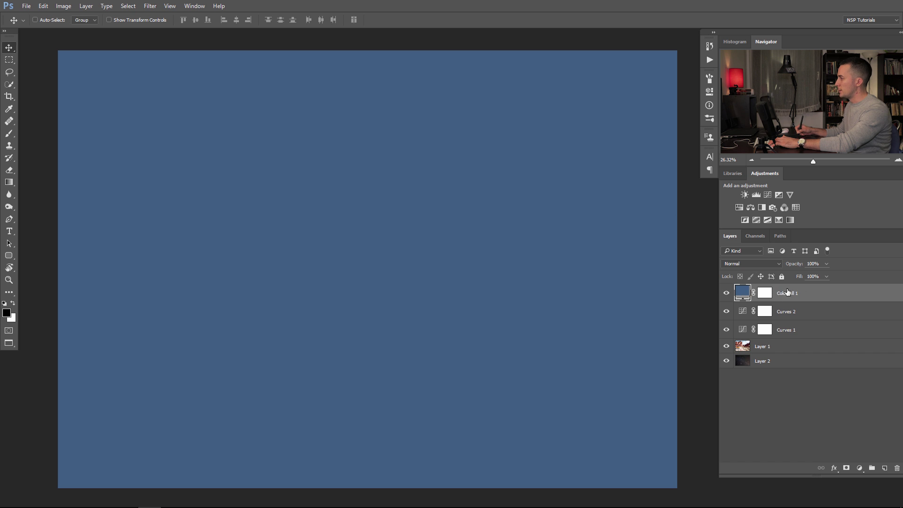
left_click(745, 264)
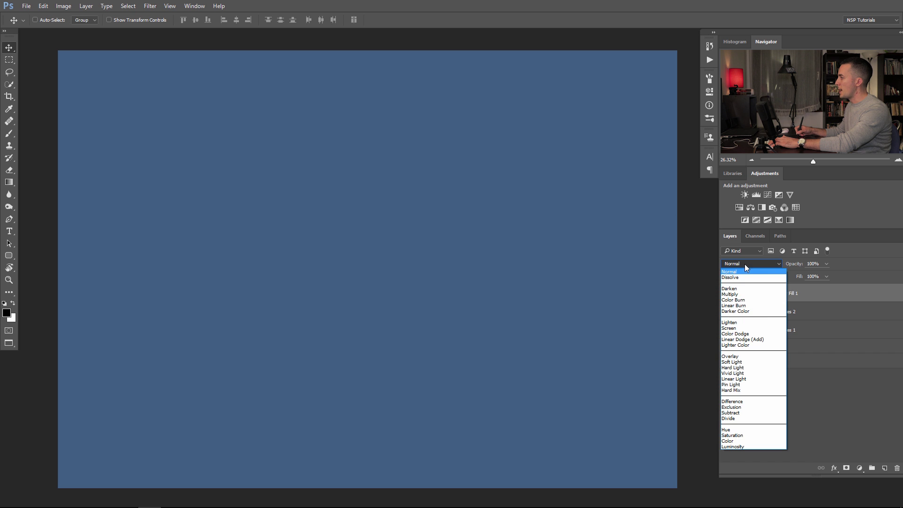
left_click(740, 295)
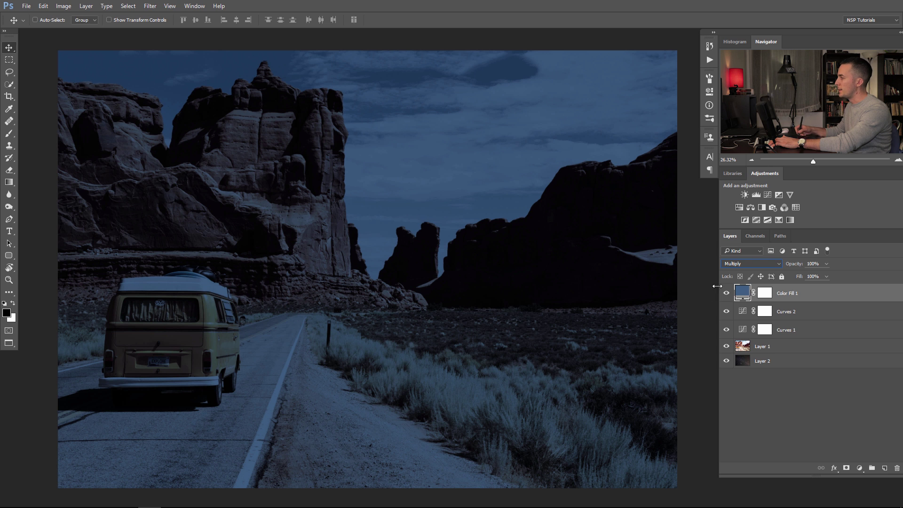
Step: Change the fill layer's colour to a darker, slightly less saturated blue, keeping hue 212°
double_click(743, 294)
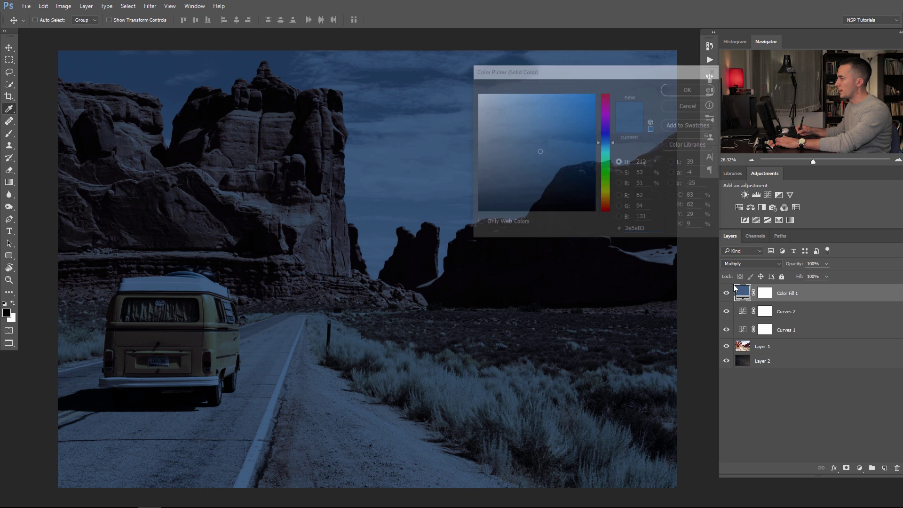
mouse_move(539, 151)
left_mouse_down()
mouse_move(553, 171)
mouse_move(570, 169)
mouse_move(545, 165)
mouse_move(542, 140)
mouse_move(524, 123)
mouse_move(531, 157)
mouse_move(511, 121)
mouse_move(536, 159)
left_mouse_up()
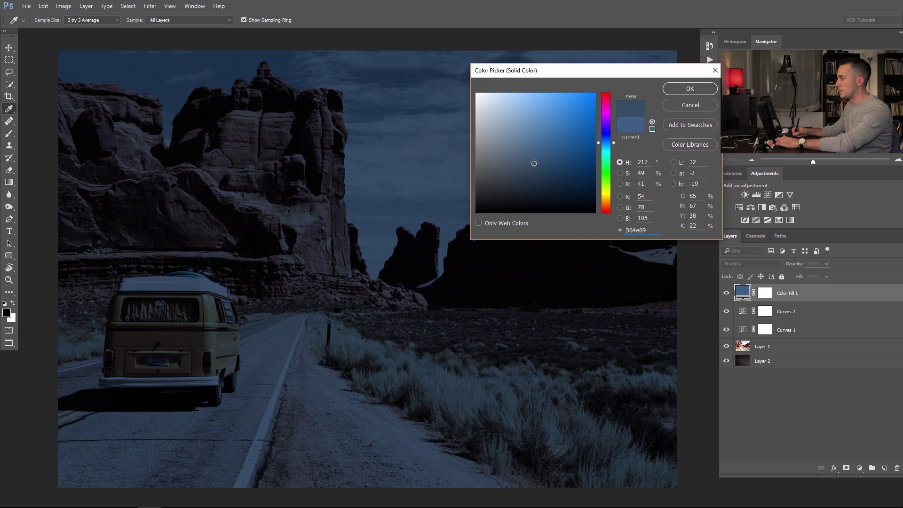
left_click_drag(535, 162, 536, 161)
left_click(682, 88)
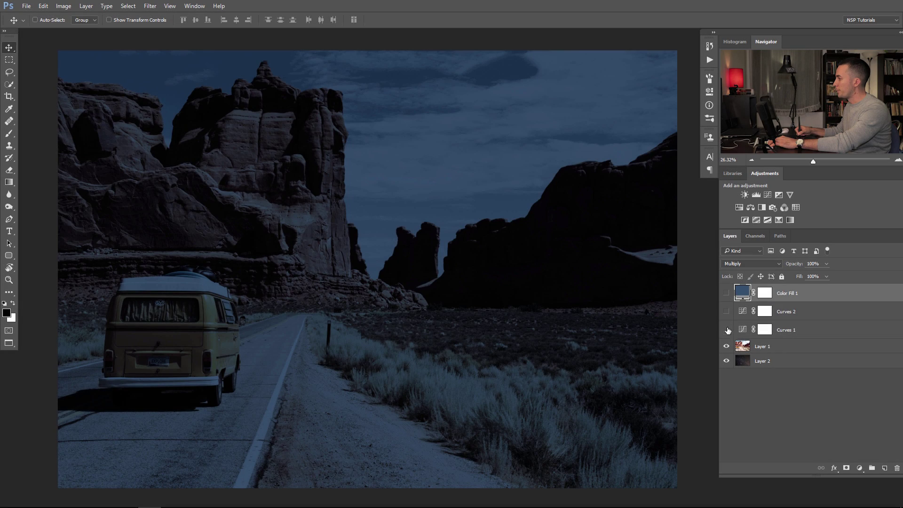
Step: Hide the fill and both Curves layers, then move the starry Layer 2 to the top of the stack and hide it
left_click(726, 346)
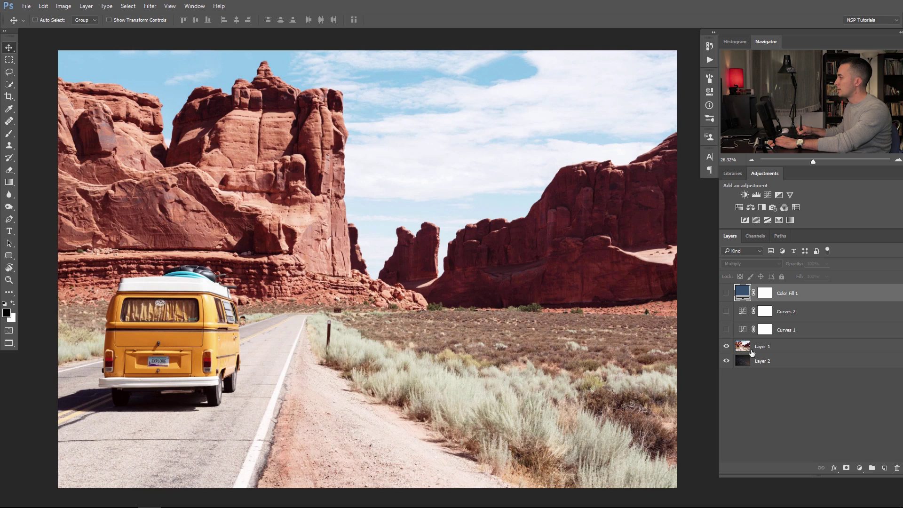
left_click_drag(750, 361, 764, 292)
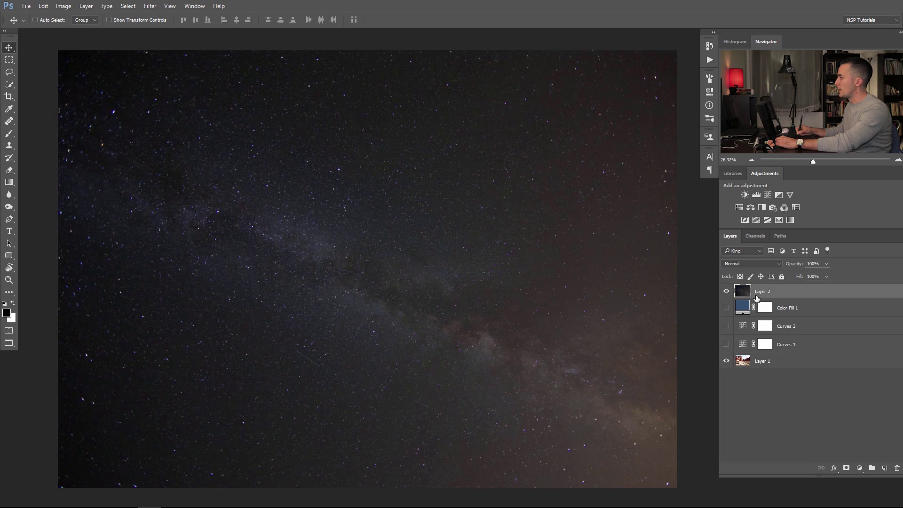
left_click(727, 292)
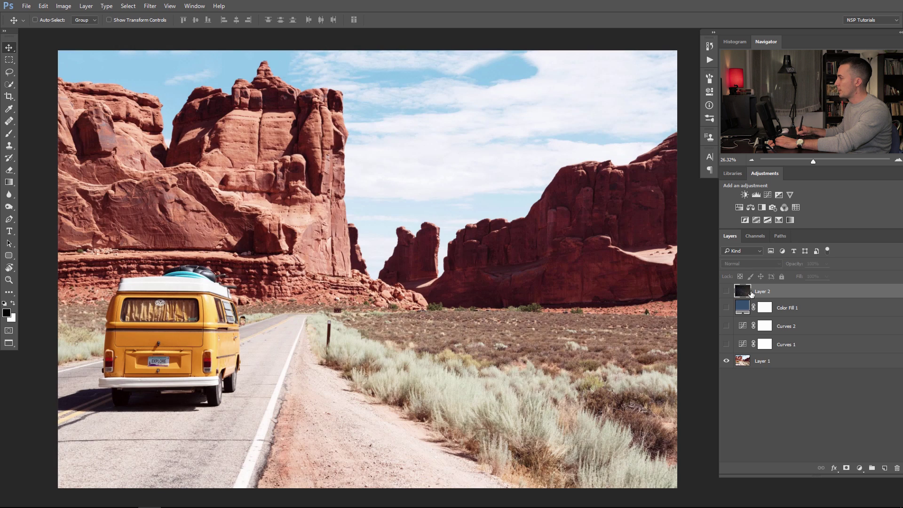
Step: Select the whole sky on Layer 1 with the Quick Selection tool and check the selection in Quick Mask view
left_click(743, 364)
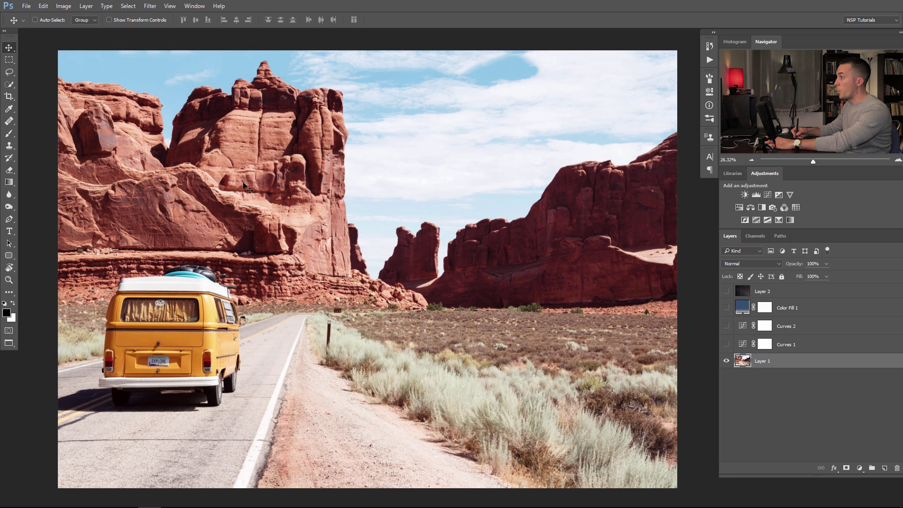
key("w")
mouse_move(122, 67)
left_mouse_down()
mouse_move(159, 82)
mouse_move(309, 66)
mouse_move(288, 61)
mouse_move(430, 81)
mouse_move(639, 83)
left_mouse_up()
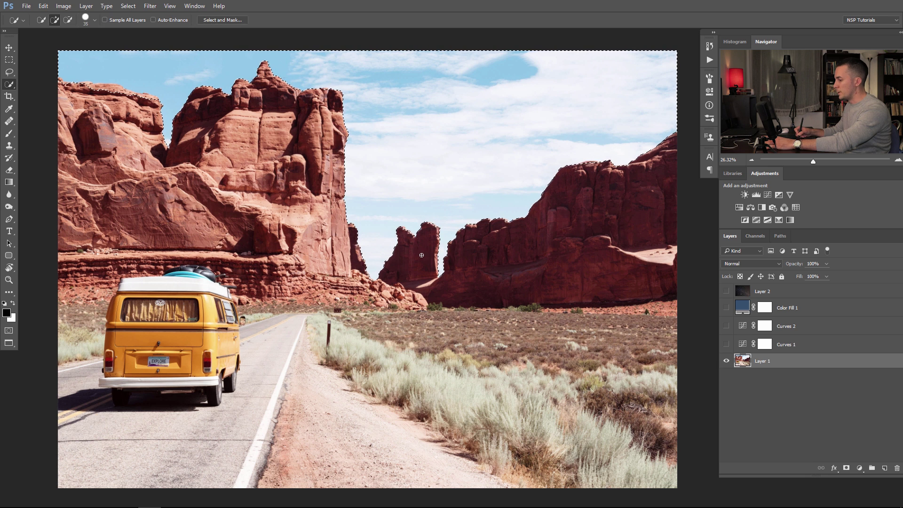
key("q")
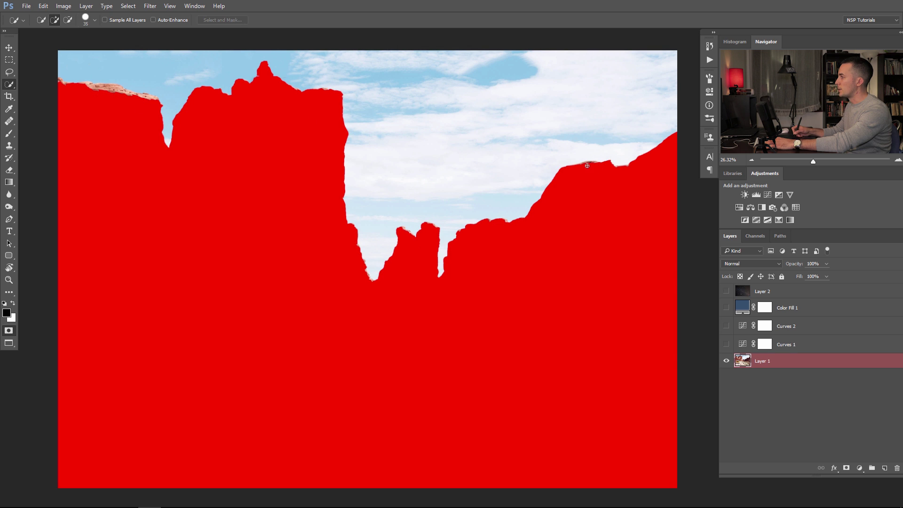
key("q")
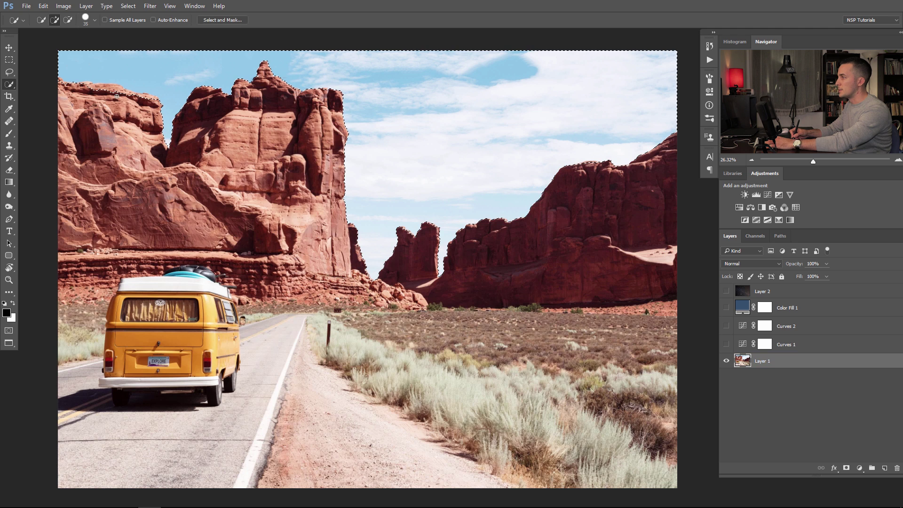
Step: Subtract the top edges of the left rock formation and the right cliff from the sky selection
key("alt")
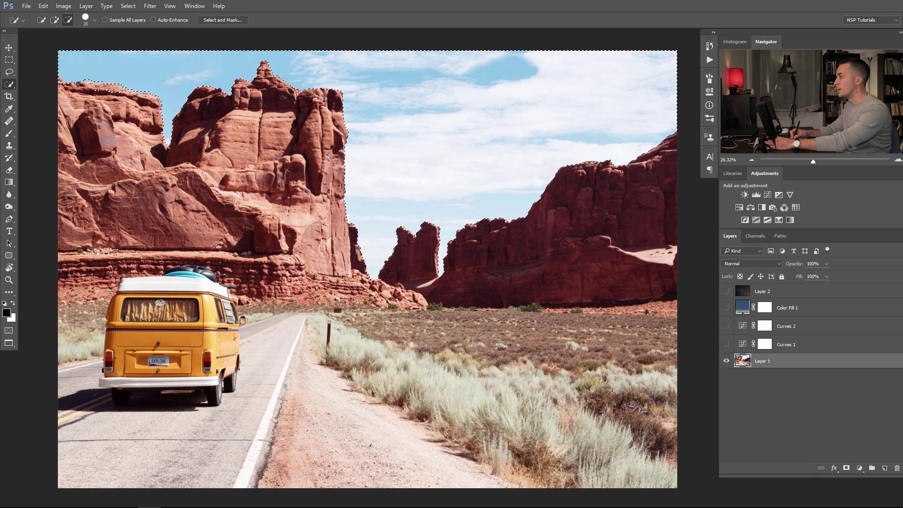
left_click_drag(47, 104, 108, 140)
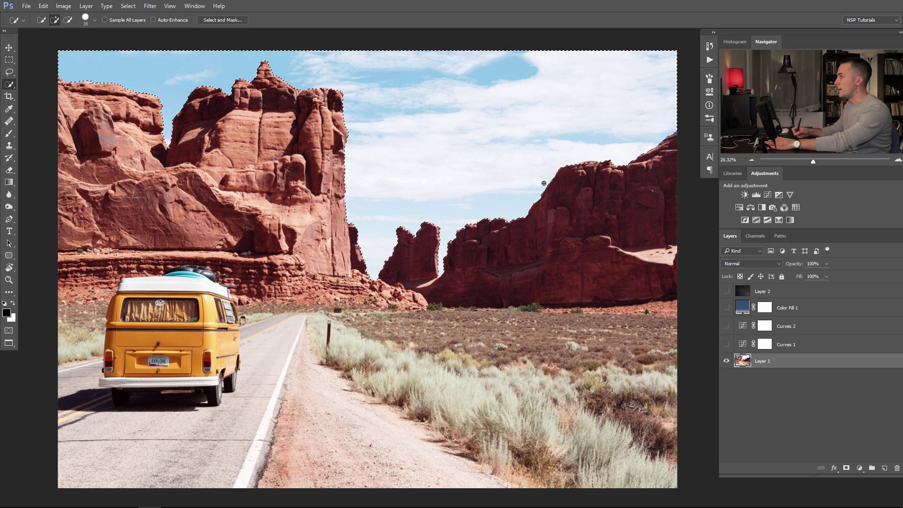
key("alt")
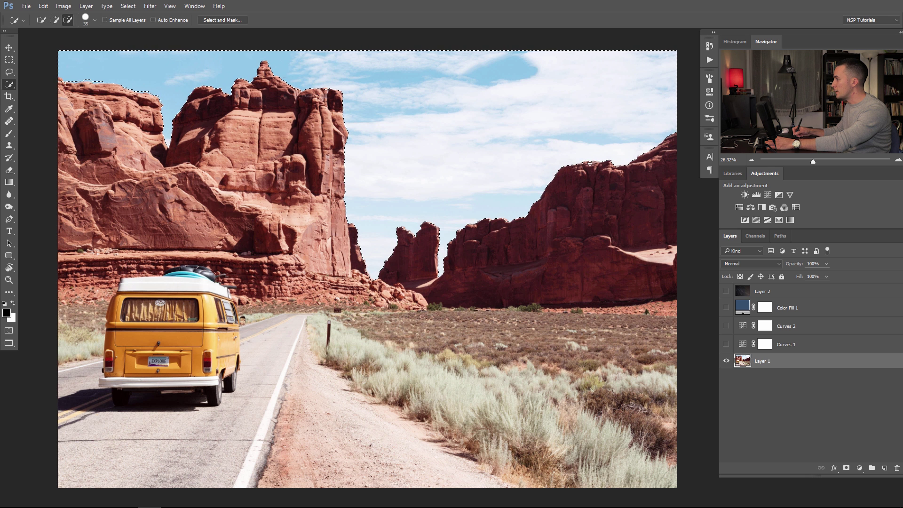
key("ctrl+space")
left_click_drag(584, 162, 651, 179)
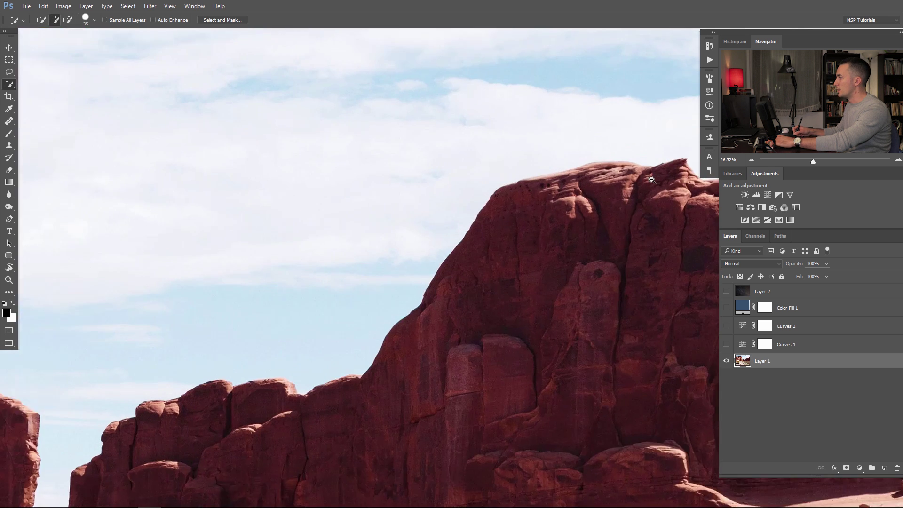
key("alt")
mouse_move(548, 184)
left_mouse_down()
mouse_move(494, 207)
mouse_move(578, 196)
mouse_move(555, 185)
mouse_move(526, 188)
mouse_move(520, 195)
mouse_move(642, 174)
left_mouse_up()
key("alt")
Step: Subtract the remaining rock along the right cliff's slope and its lower stepped ridge from the sky selection
key("alt")
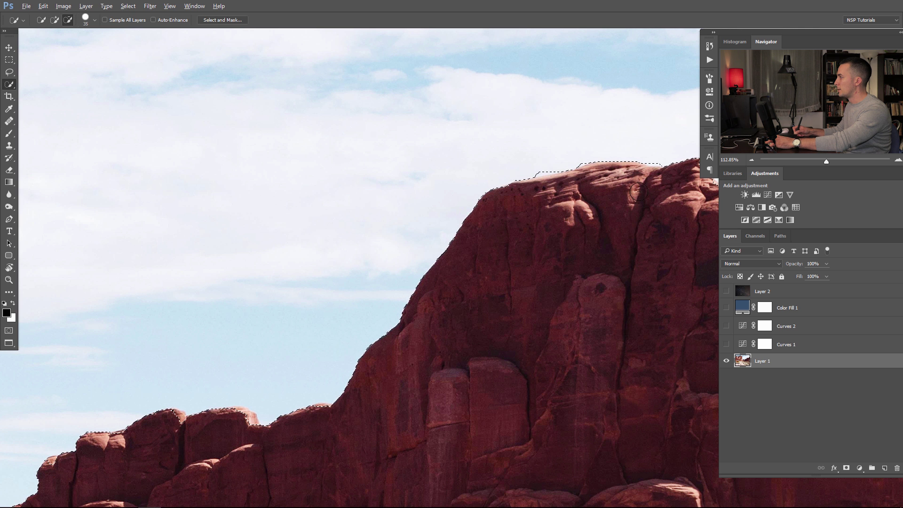
key("ctrl+space")
left_click_drag(606, 213, 593, 217)
left_click_drag(308, 348, 345, 365)
key("alt")
left_click_drag(375, 398, 368, 391)
mouse_move(290, 394)
left_mouse_down()
mouse_move(250, 386)
mouse_move(167, 424)
mouse_move(235, 426)
left_mouse_up()
mouse_move(494, 385)
left_mouse_down()
mouse_move(508, 379)
mouse_move(423, 397)
left_mouse_up()
key("ctrl+space")
mouse_move(306, 436)
left_mouse_down()
mouse_move(303, 416)
mouse_move(313, 427)
left_mouse_up()
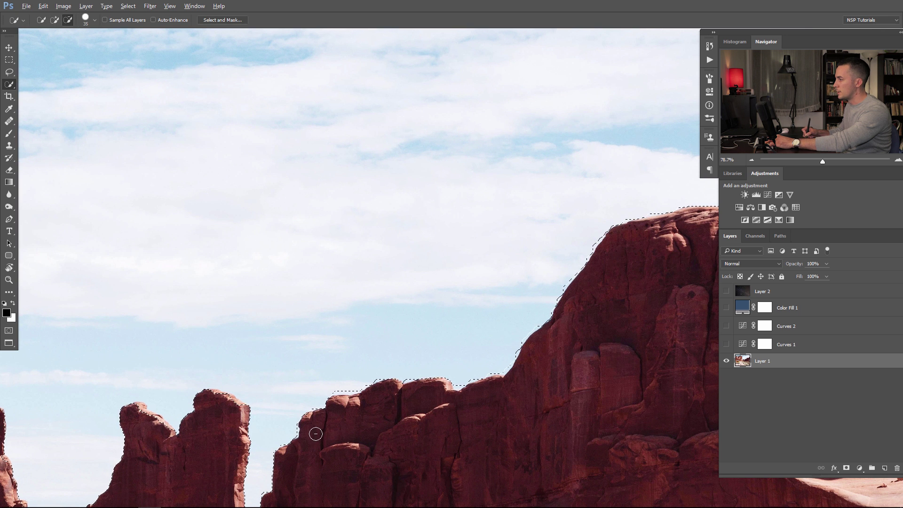
Step: Refine the sky selection along the right cliff and the twin rock towers, adding the missed slivers of sky
key("space")
mouse_move(232, 437)
left_mouse_down()
mouse_move(282, 336)
mouse_move(312, 314)
mouse_move(309, 297)
left_mouse_up()
key("ctrl+space")
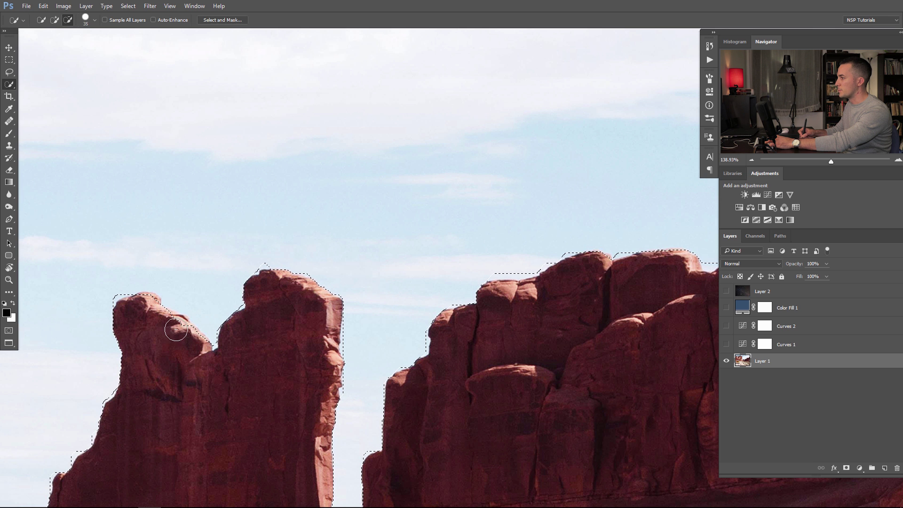
key("space")
left_click_drag(254, 386, 224, 225)
key("ctrl+space")
left_click_drag(386, 336, 165, 471)
key("space")
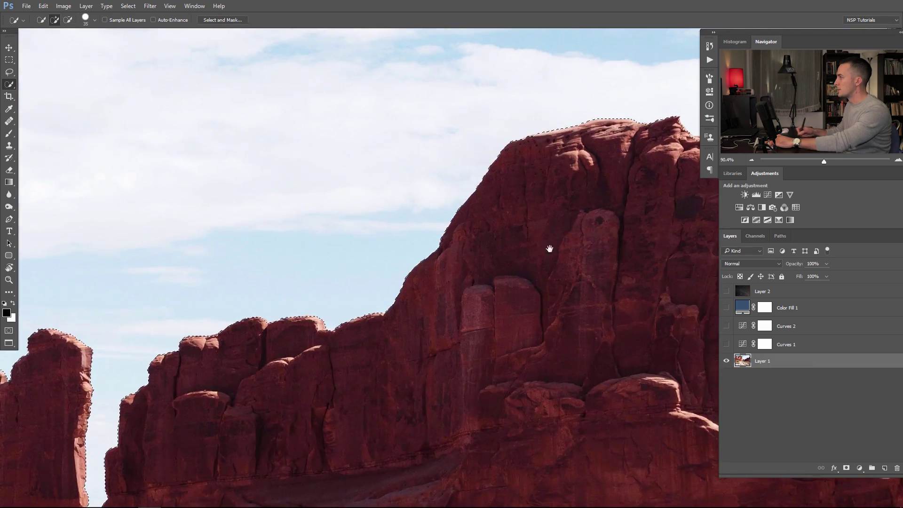
Step: Inspect the selection edge along the right cliff, the left rock formation and the gap between them
left_click_drag(541, 253, 296, 365)
left_click_drag(391, 320, 612, 245)
left_click_drag(197, 381, 411, 366)
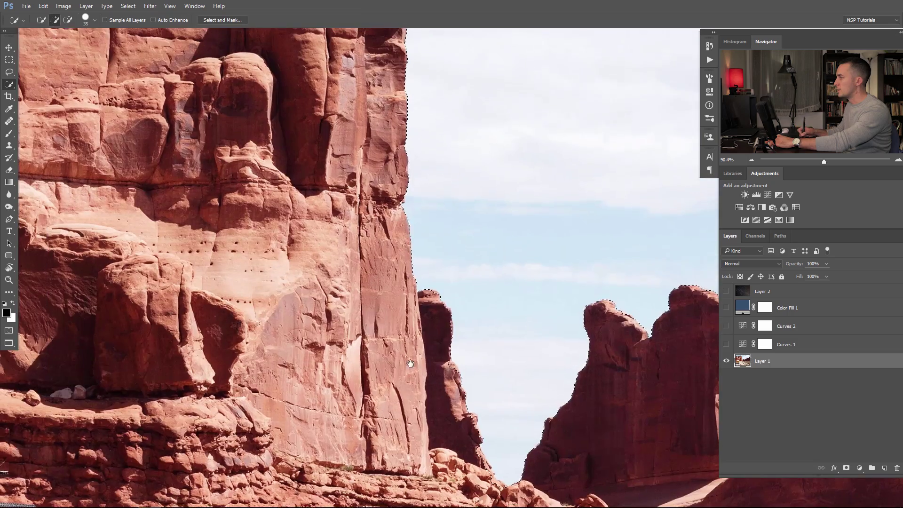
left_click_drag(371, 262, 376, 444)
left_click_drag(346, 200, 501, 355)
mouse_move(395, 317)
left_mouse_down()
mouse_move(503, 326)
mouse_move(388, 331)
left_mouse_up()
left_click_drag(421, 311, 372, 218)
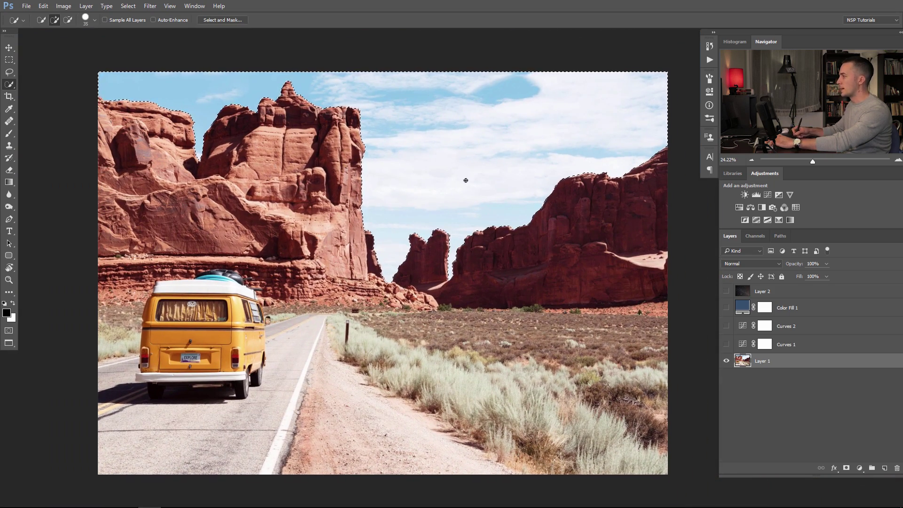
Step: Show the starry Layer 2 and mask it with the sky selection
left_click(740, 293)
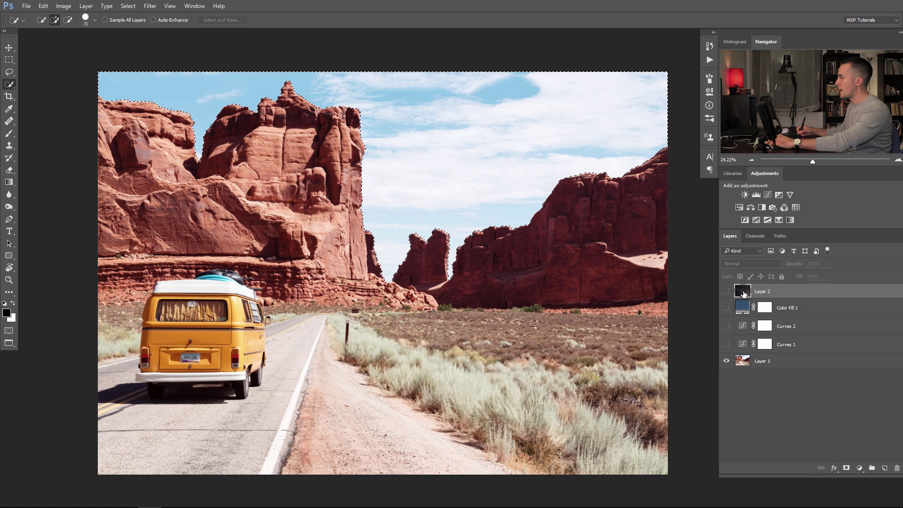
left_click(726, 292)
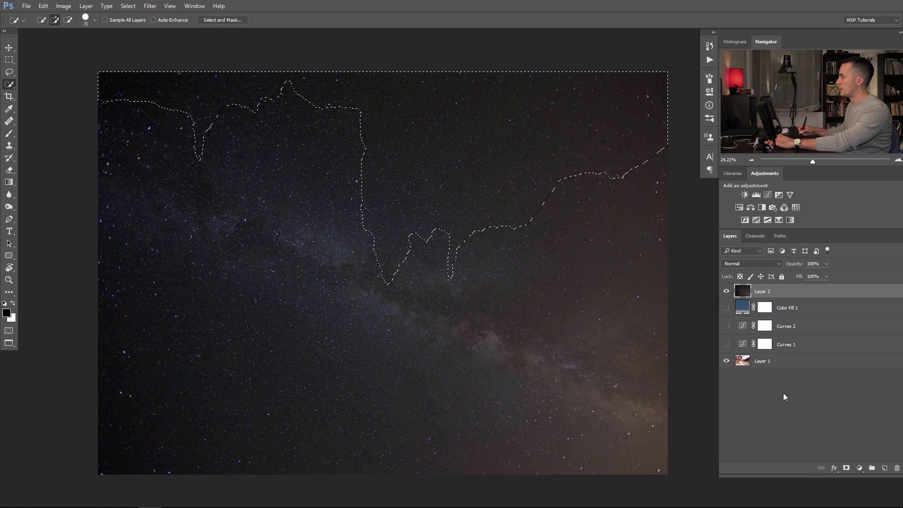
left_click(847, 468)
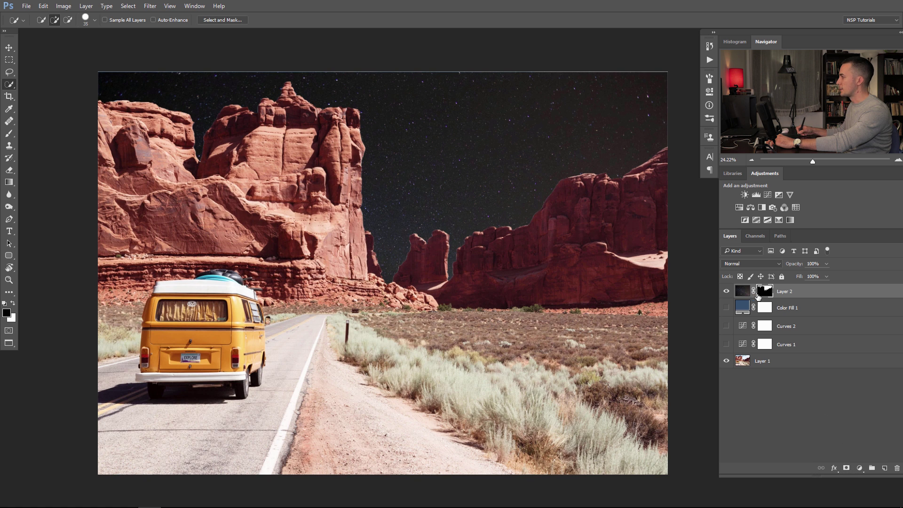
Step: Rename the starry layer as Sky and the desert photo layer as Road
double_click(792, 293)
type("Sky")
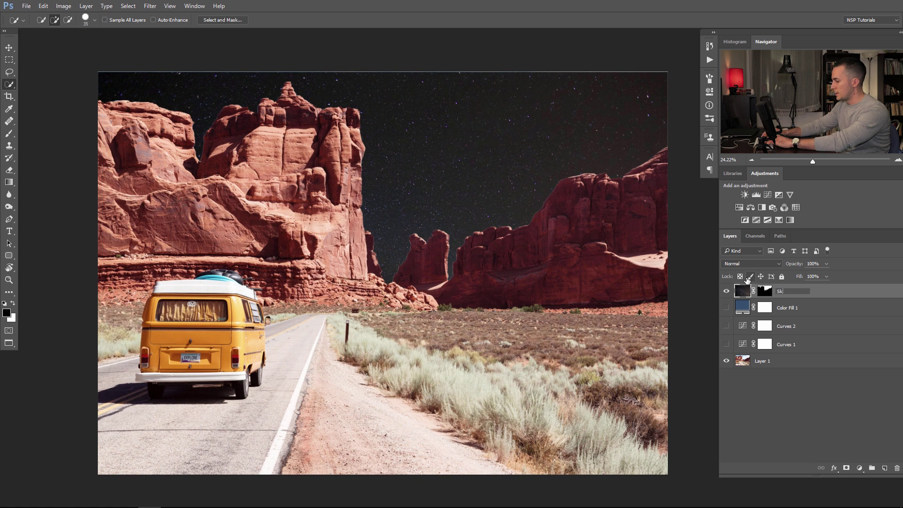
key("Return")
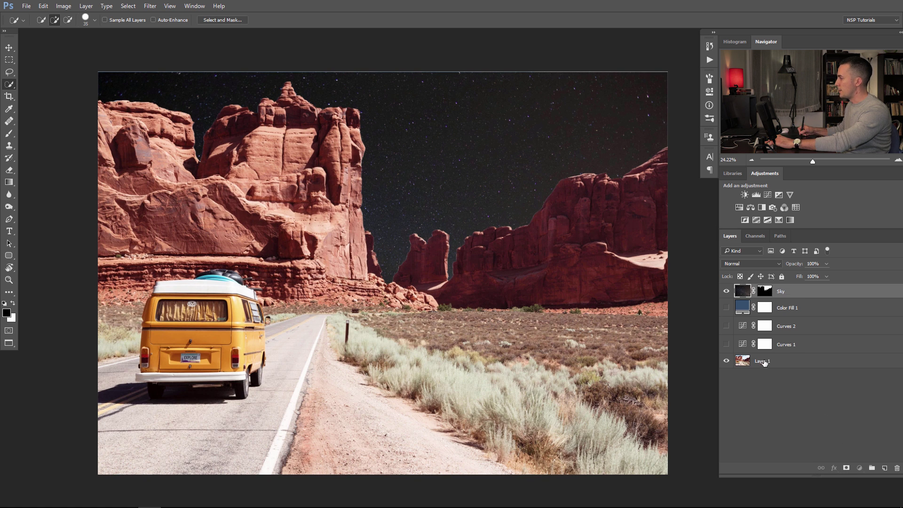
double_click(763, 362)
type("Road")
key("Return")
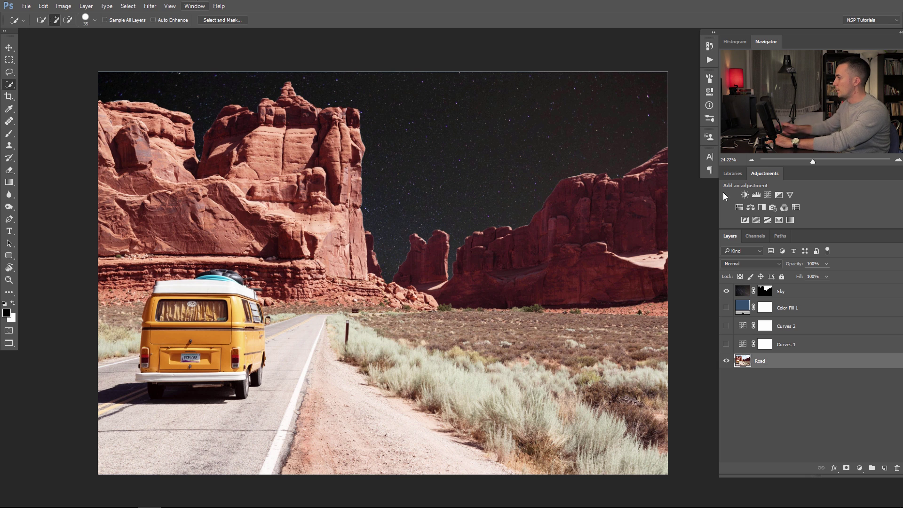
Step: Show Color Fill 1, Curves 2 and Curves 1 again and group these three layers as Day to Night
left_click(727, 345)
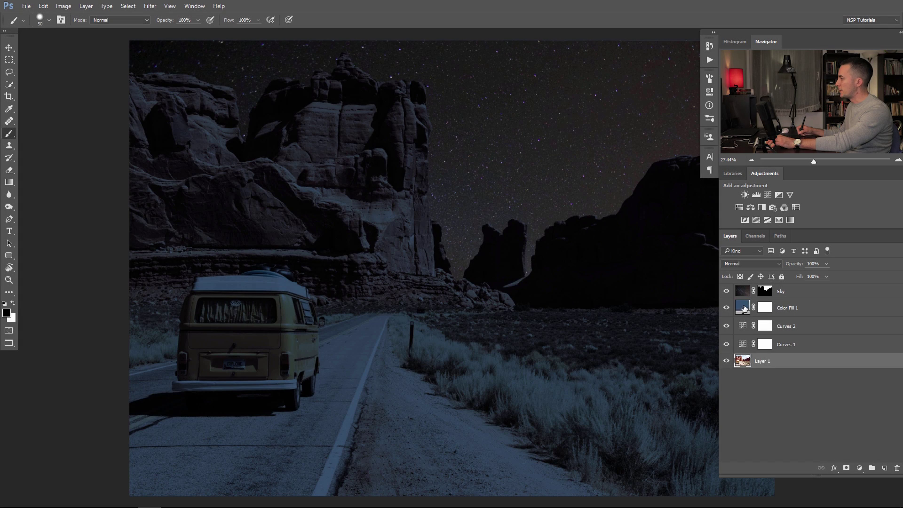
left_click(745, 310)
left_click(743, 346, "shift")
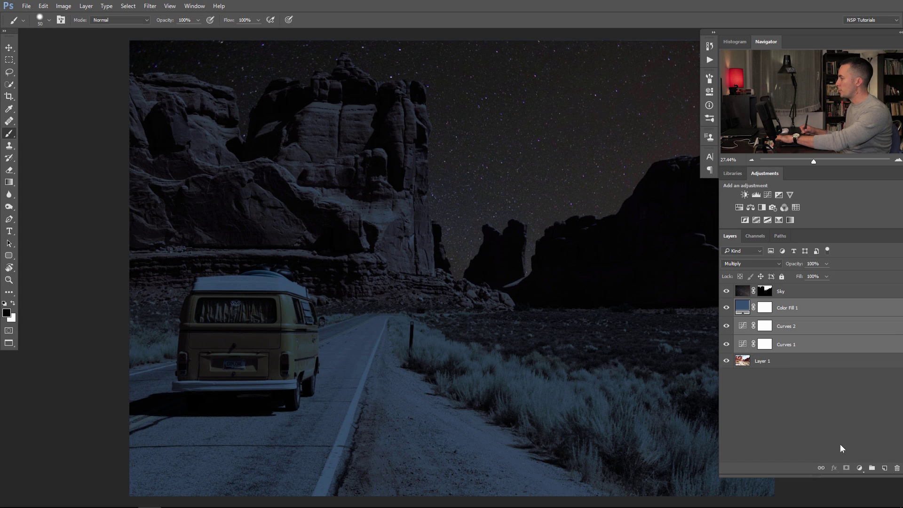
key("ctrl+g")
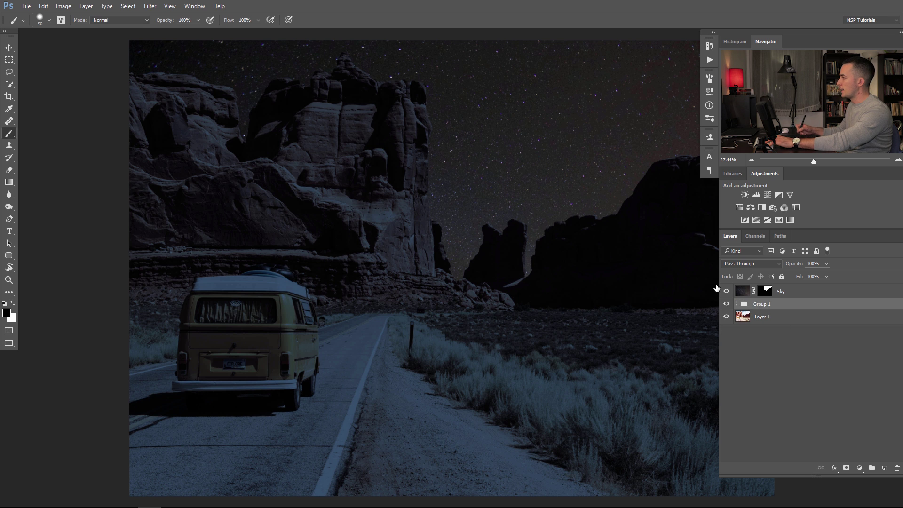
double_click(766, 307)
type("Day to")
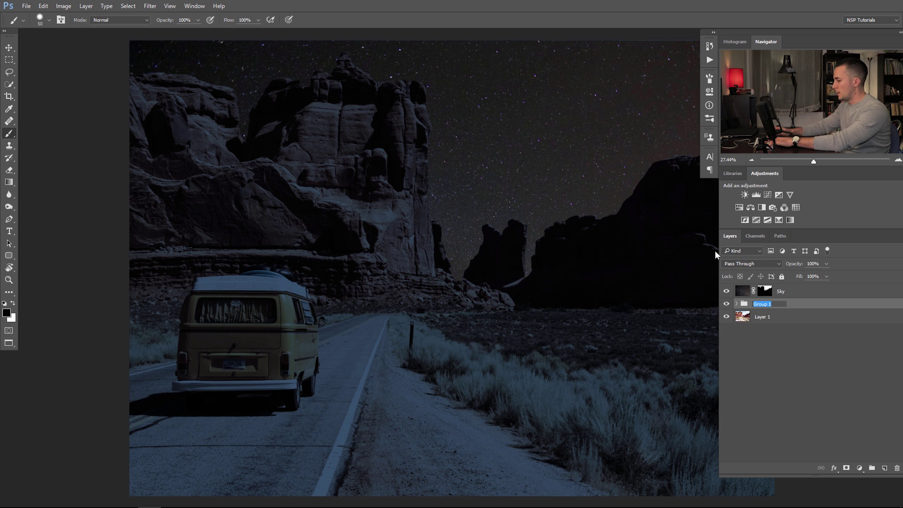
type(" Night")
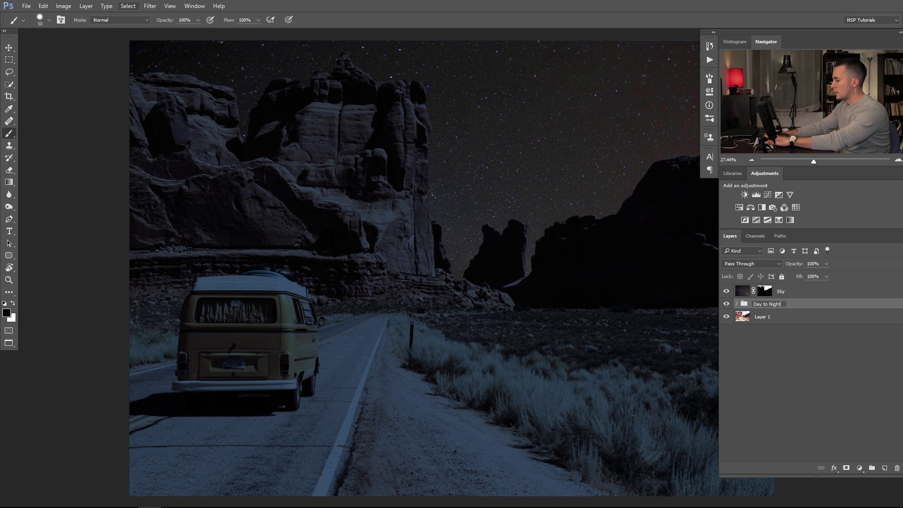
key("Return")
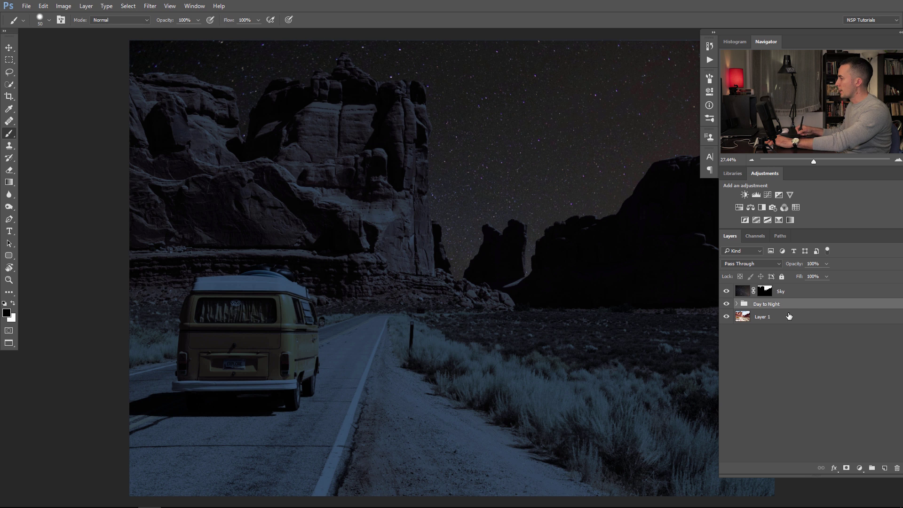
Step: Add a layer mask to the Day to Night group and paint black over the van's right taillight, covering its orange and red lenses
left_click(847, 468)
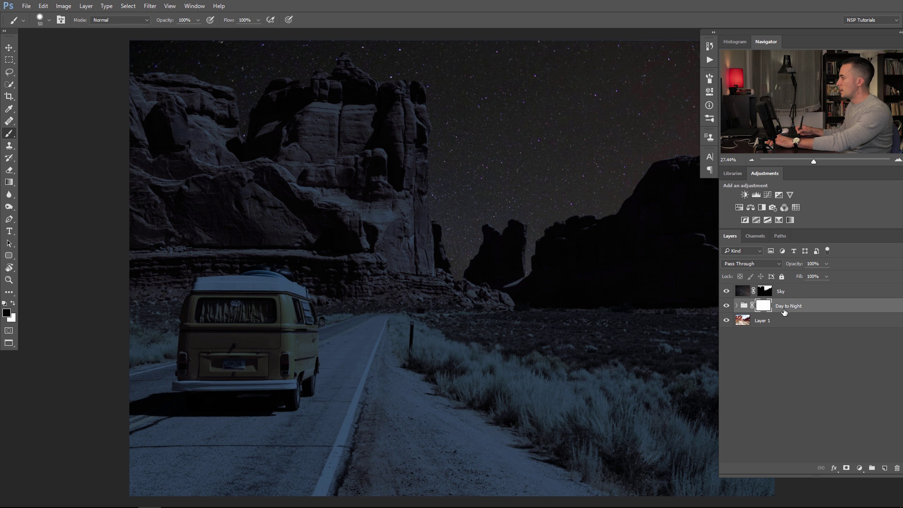
mouse_move(503, 284)
left_mouse_down()
mouse_move(434, 282)
mouse_move(459, 285)
left_mouse_up()
left_click_drag(179, 355, 242, 368)
left_click_drag(238, 360, 471, 299)
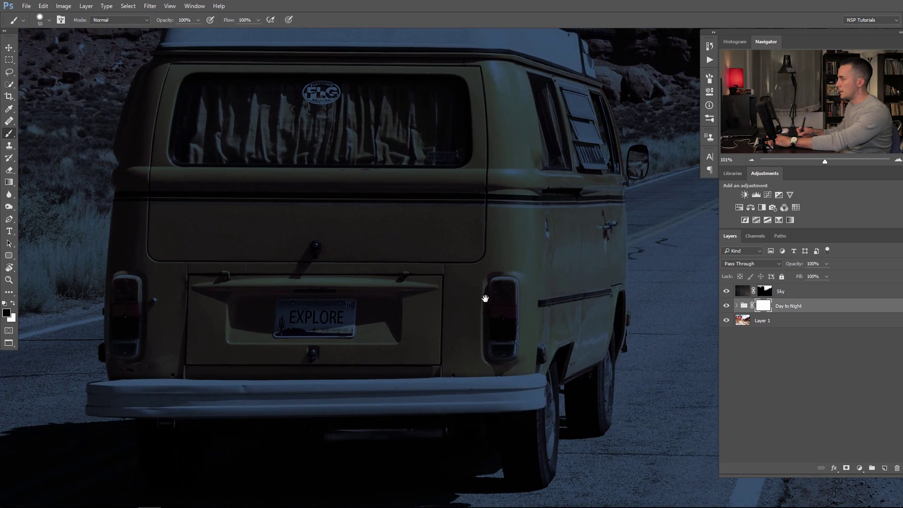
left_click_drag(392, 311, 409, 312)
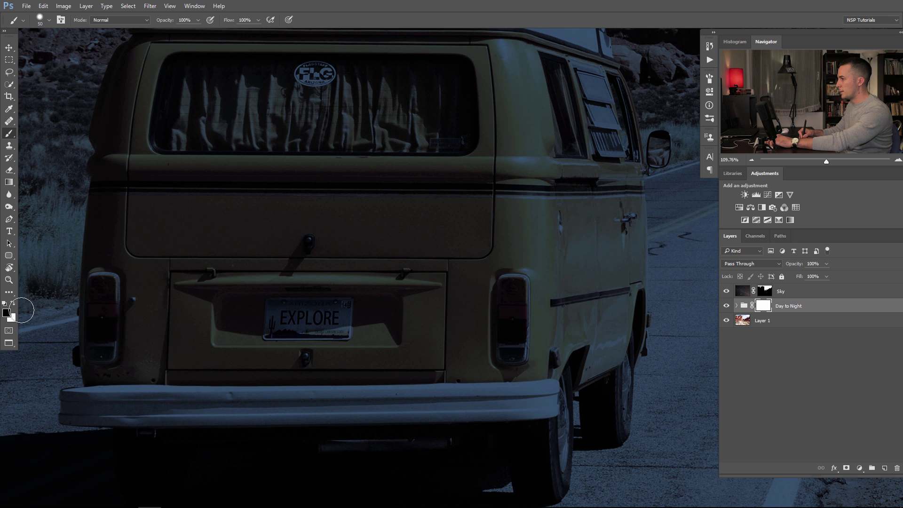
left_click_drag(480, 292, 517, 293)
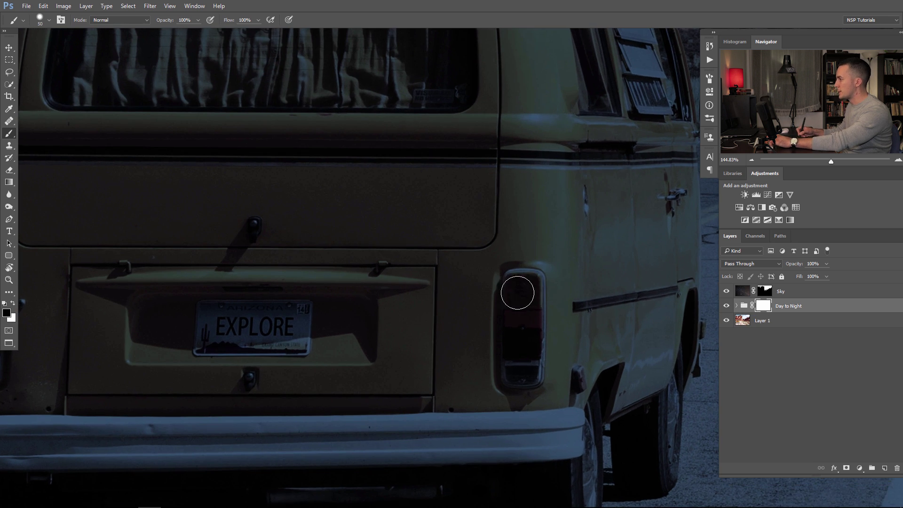
left_click(523, 291)
left_click_drag(522, 291, 522, 292)
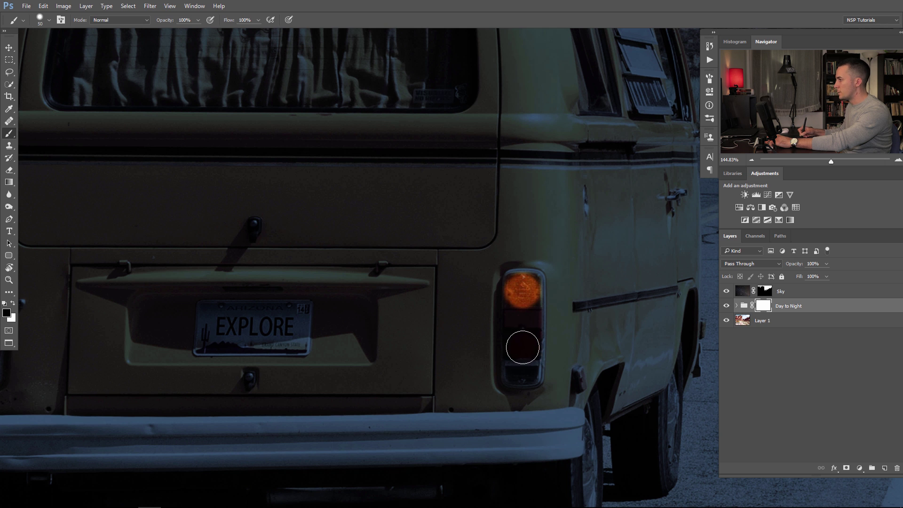
left_click(522, 346)
Step: Paint black on the group mask over the left taillight's orange and red lenses, filling the red lens's edges with a smaller brush
left_click_drag(310, 324, 531, 314)
left_click(201, 278)
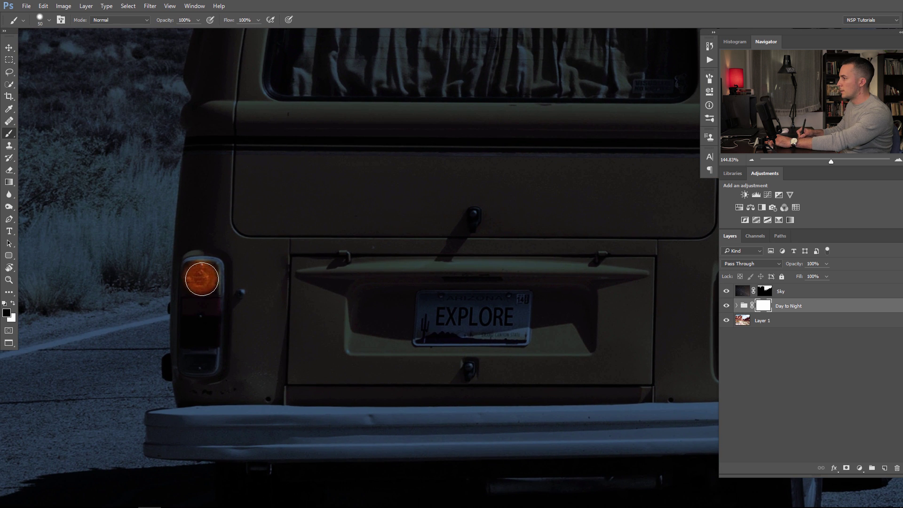
left_click_drag(198, 333, 199, 333)
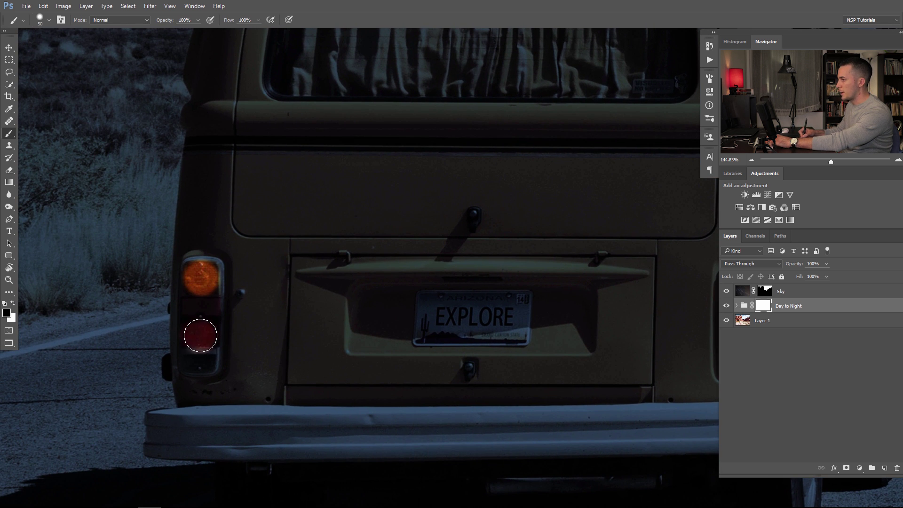
key("bracketleft")
key("bracketleft")
key("bracketleft")
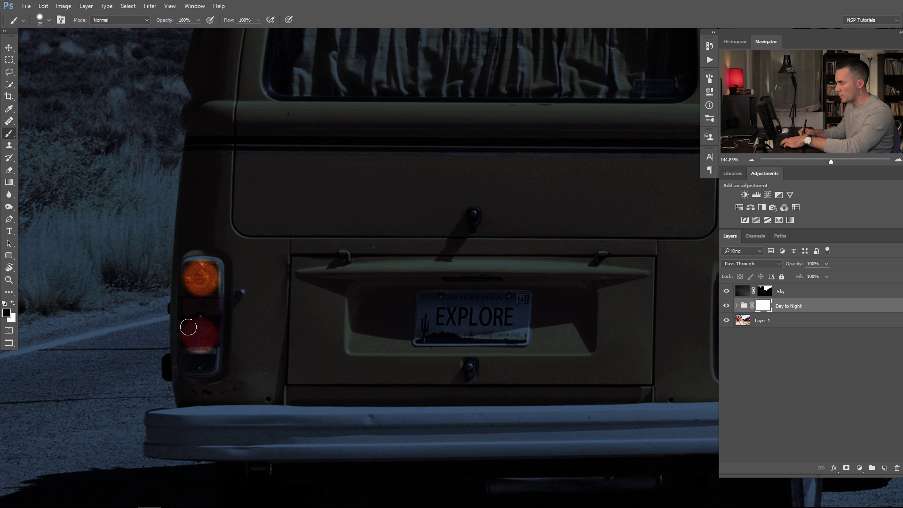
mouse_move(187, 343)
left_mouse_down()
mouse_move(212, 341)
mouse_move(212, 327)
mouse_move(196, 326)
mouse_move(226, 329)
left_mouse_up()
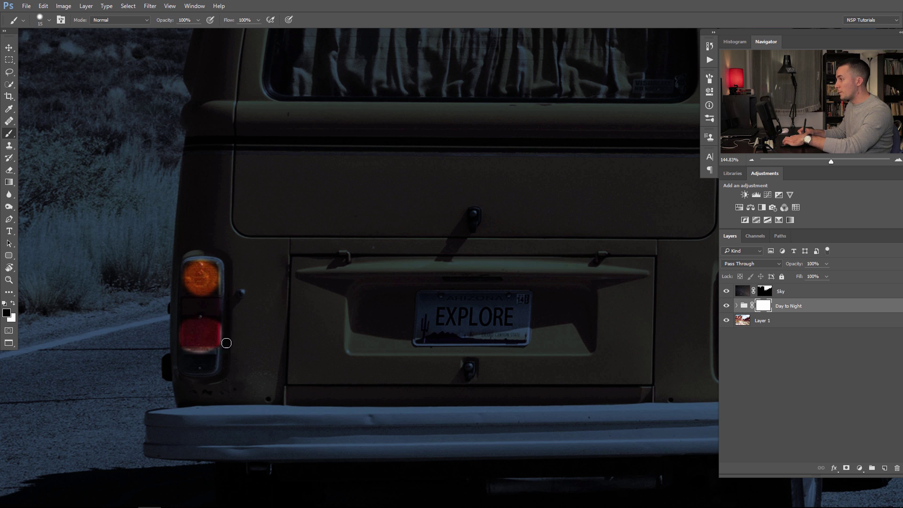
Step: Paint white on the group mask around the left taillight's red lens to clean up the spill past its edges
scroll(223, 338, "up", 3)
key("x")
key("x")
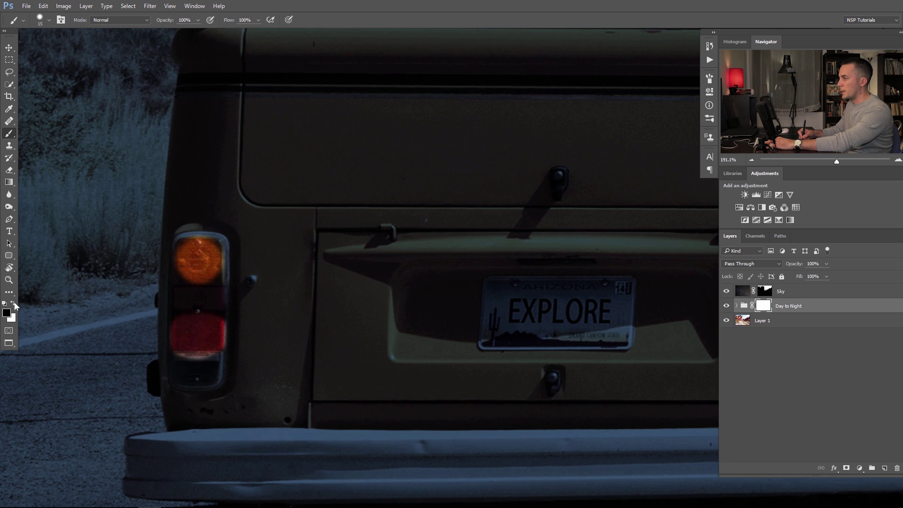
key("x")
key("x")
key("x")
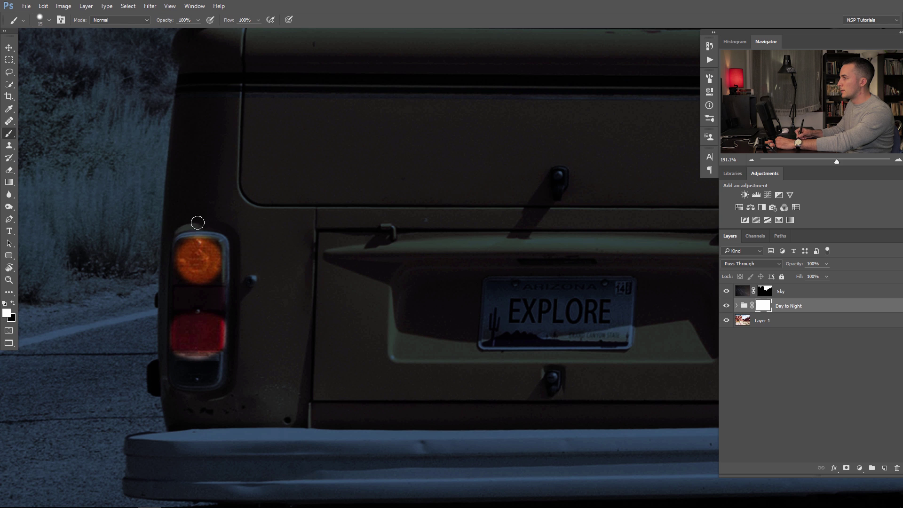
left_click_drag(229, 335, 230, 356)
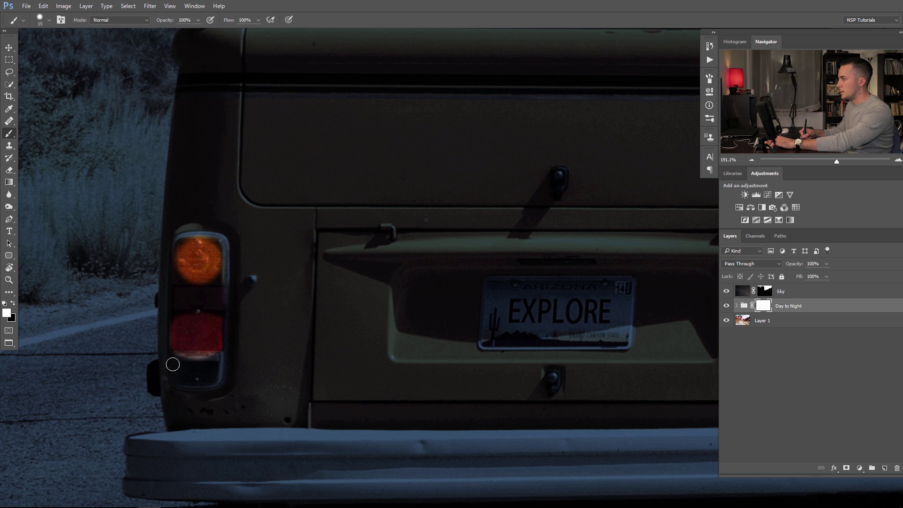
left_click_drag(220, 358, 189, 361)
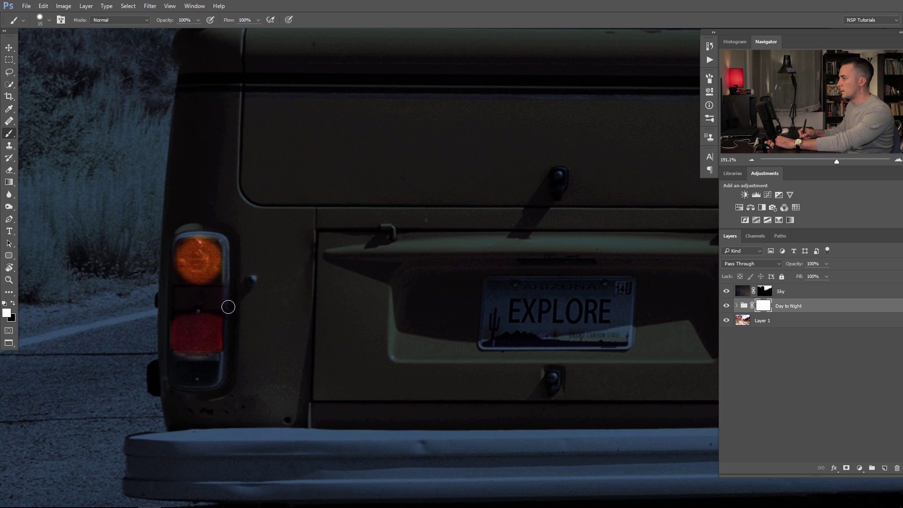
Step: Paint black on the group mask out to the corners of the right taillight's red and orange lenses
scroll(228, 307, "right", 10)
key("x")
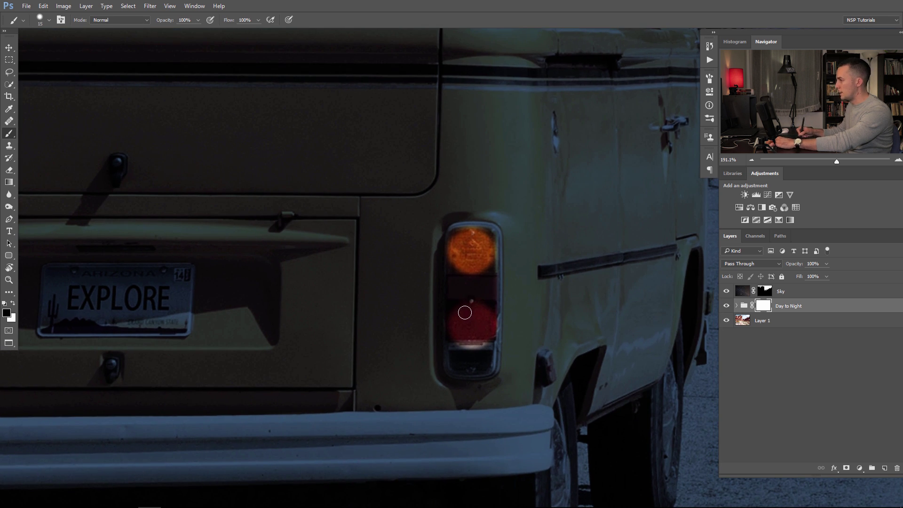
left_click_drag(486, 308, 489, 329)
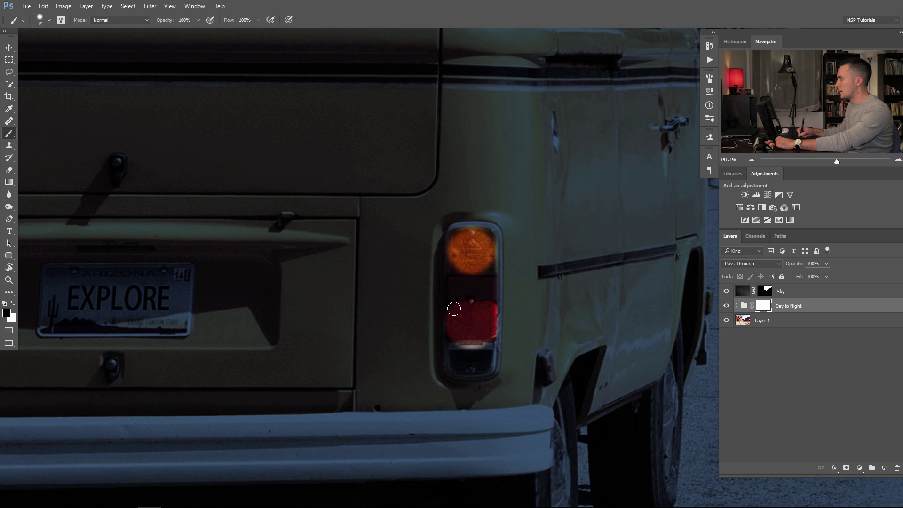
mouse_move(489, 238)
left_mouse_down()
mouse_move(484, 268)
mouse_move(456, 268)
mouse_move(455, 238)
mouse_move(481, 237)
mouse_move(501, 281)
left_mouse_up()
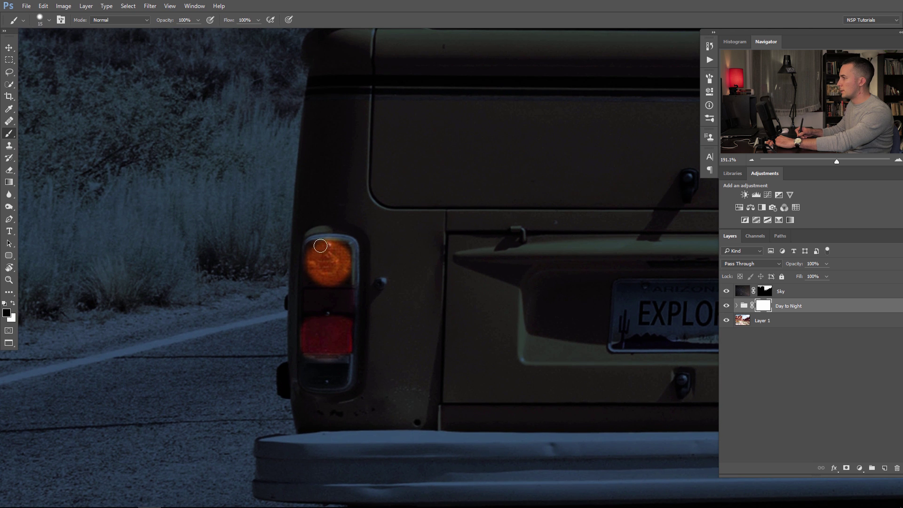
mouse_move(320, 246)
left_mouse_down()
mouse_move(309, 273)
mouse_move(311, 249)
mouse_move(346, 249)
mouse_move(345, 266)
mouse_move(347, 252)
mouse_move(347, 273)
mouse_move(316, 280)
left_mouse_up()
scroll(317, 277, "down", 6)
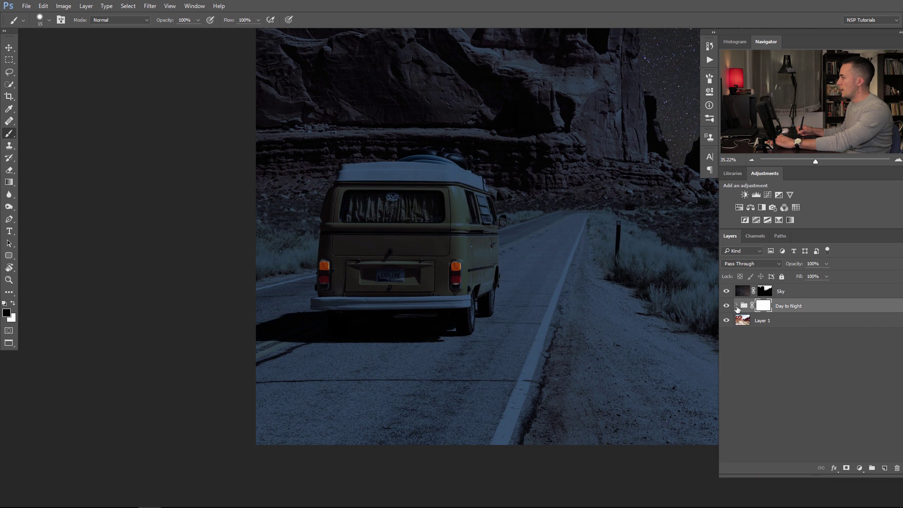
left_click(737, 306)
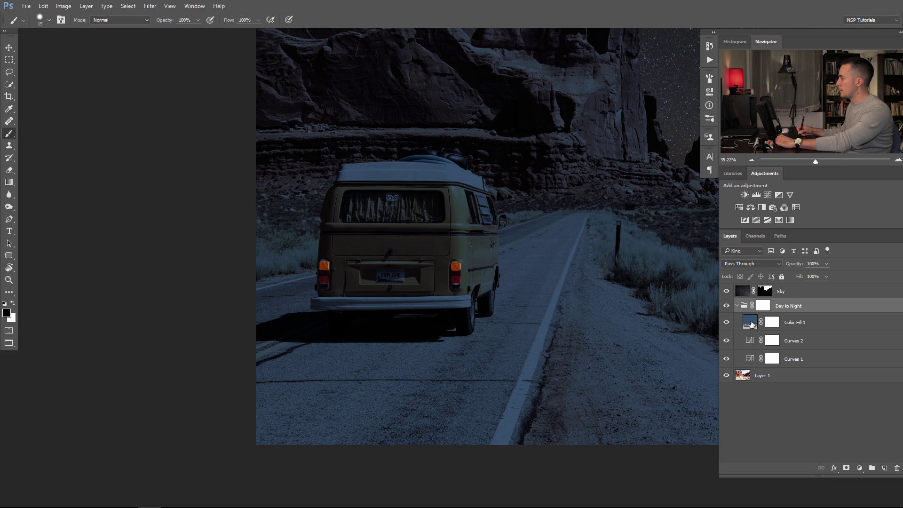
left_click(750, 323)
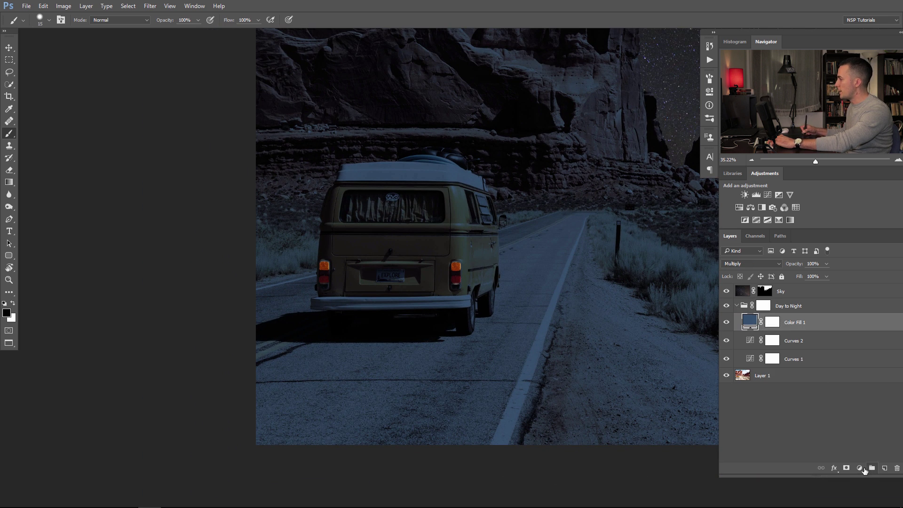
left_click(860, 468)
left_click(835, 317)
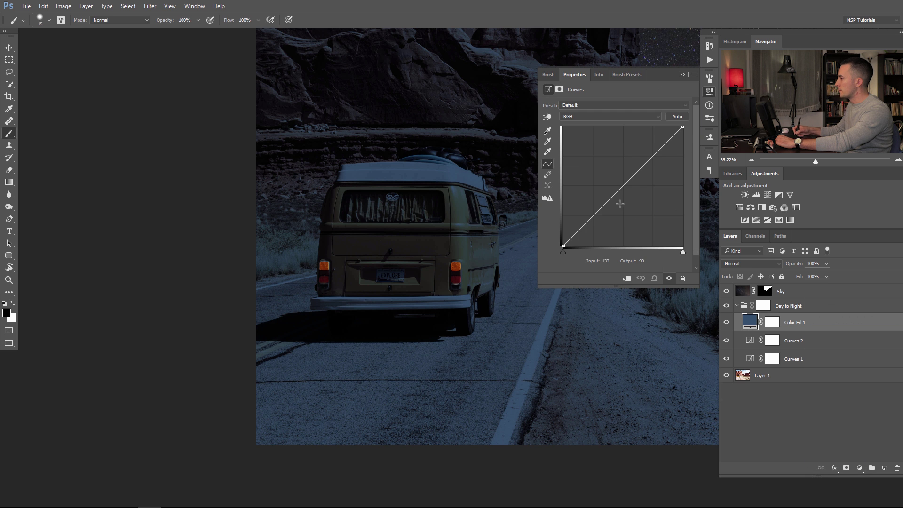
left_click_drag(622, 185, 606, 170)
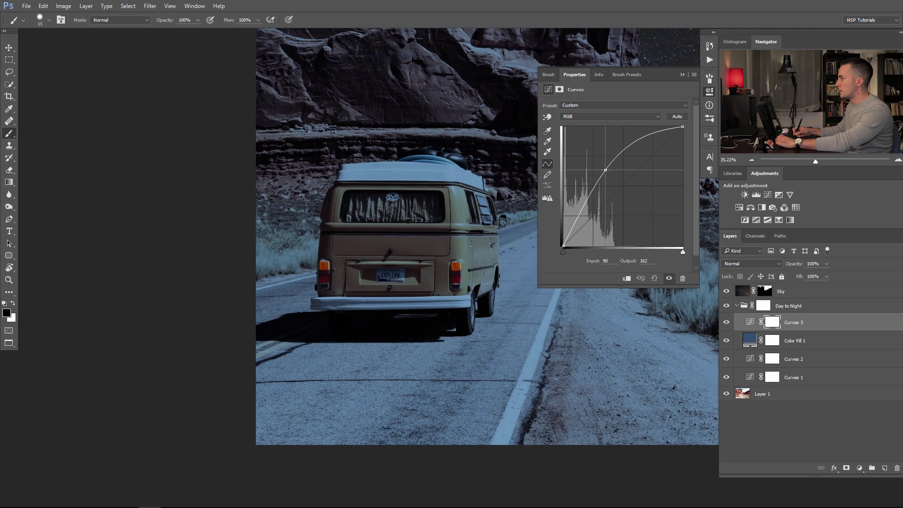
left_click(654, 278)
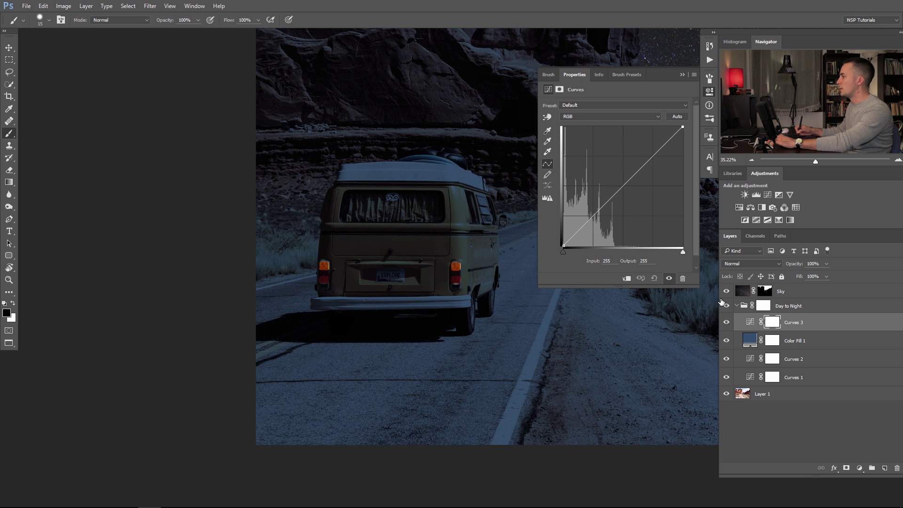
Step: Add a Curves adjustment above the Day to Night group and raise its RGB curve to input 112, output 154
left_click(745, 307)
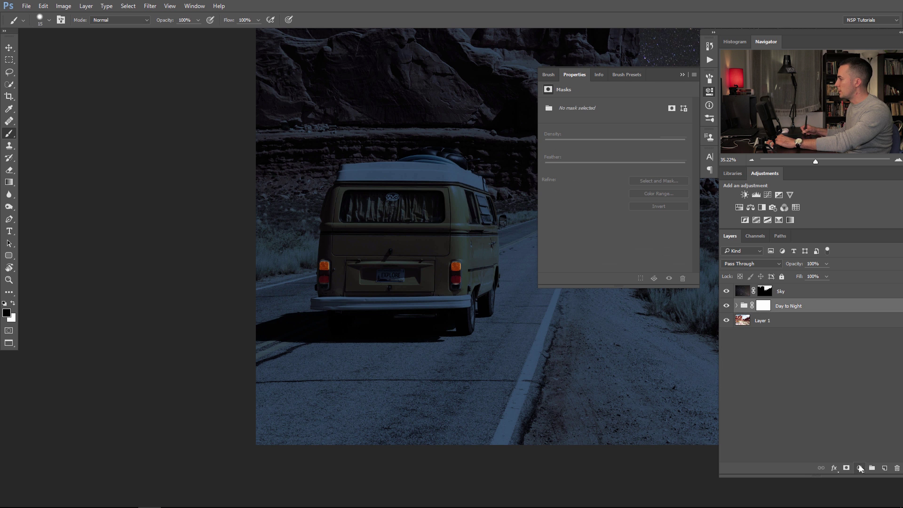
left_click(860, 468)
left_click(830, 317)
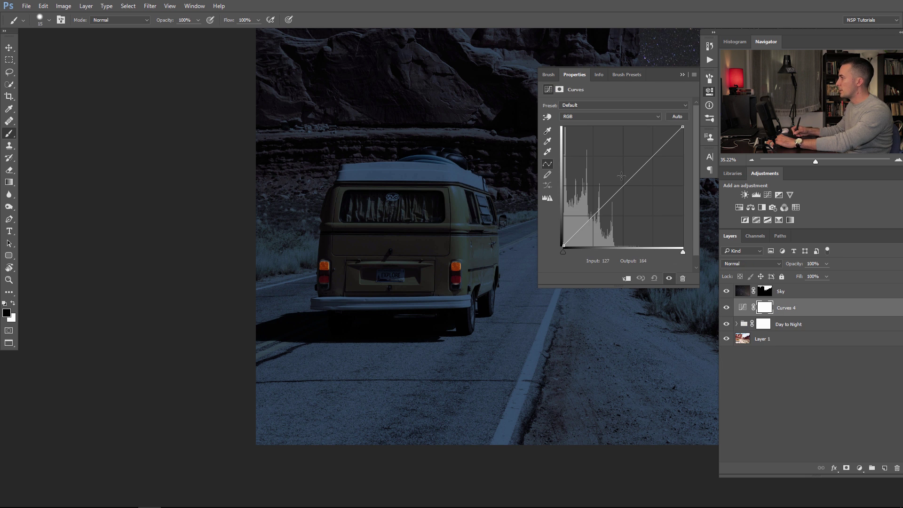
left_click_drag(625, 182, 616, 174)
Step: Warm the new Curves adjustment by reshaping its Blue curve and raising its Red curve to input 108, output 161
left_click(616, 116)
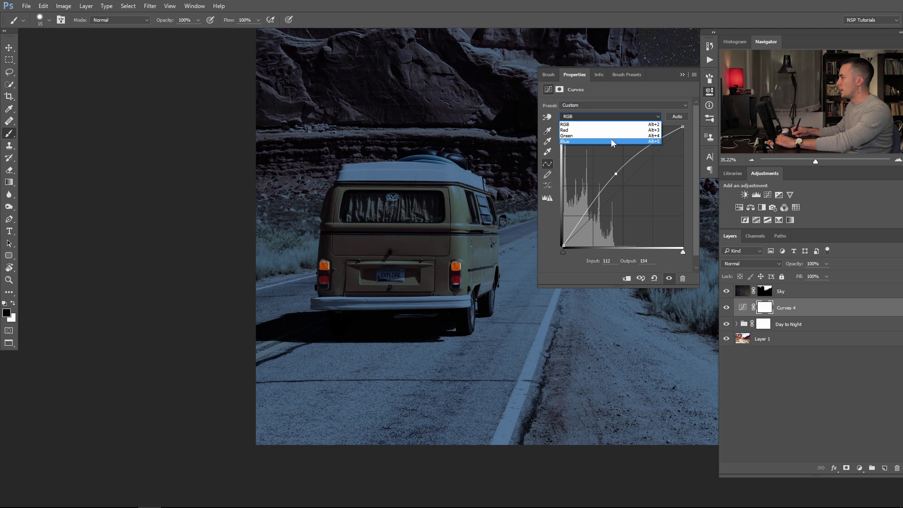
left_click(611, 142)
left_click_drag(627, 189, 616, 172)
left_click(622, 119)
left_click(616, 129)
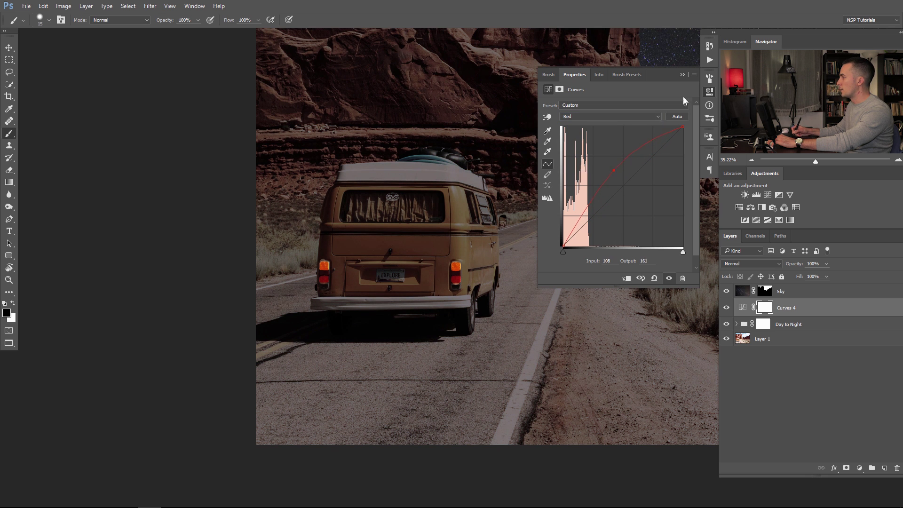
left_click(682, 74)
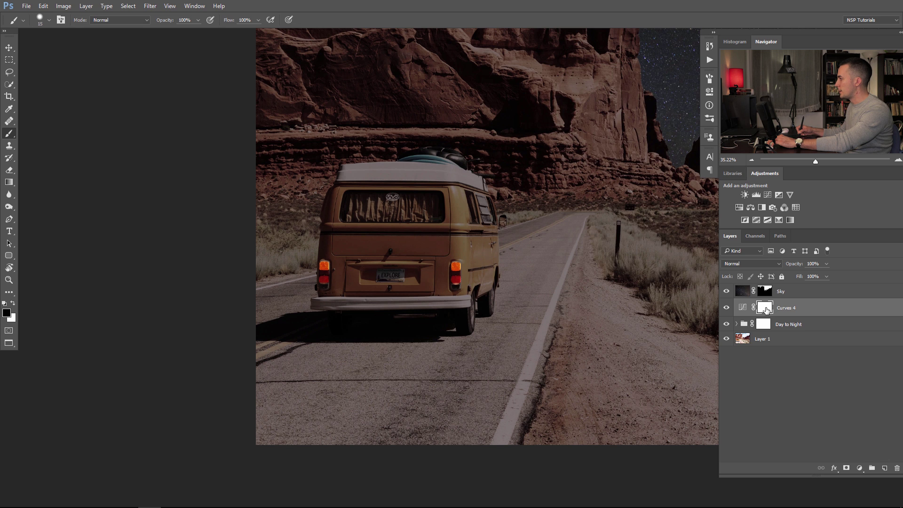
Step: Replace the Curves 4 mask with a copy of the Day to Night group's mask and invert it to limit the adjustment to the taillights
key("alt")
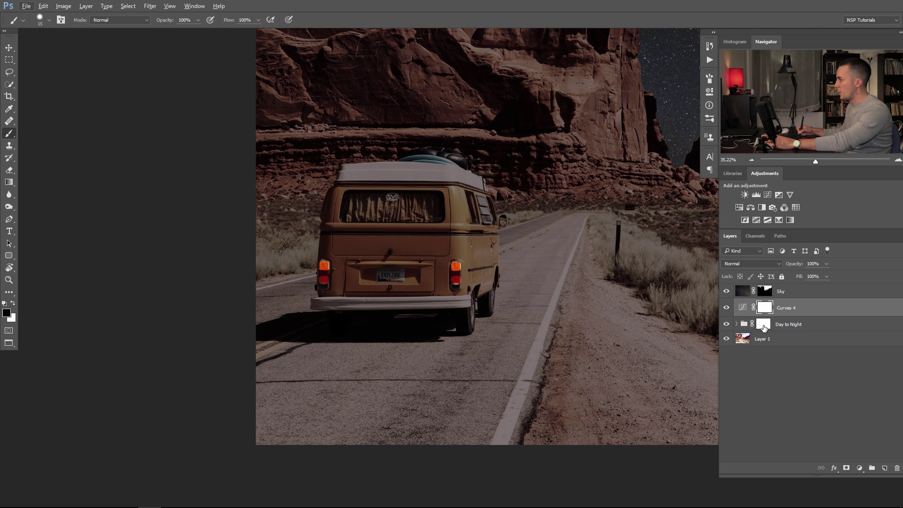
left_click_drag(765, 327, 767, 311)
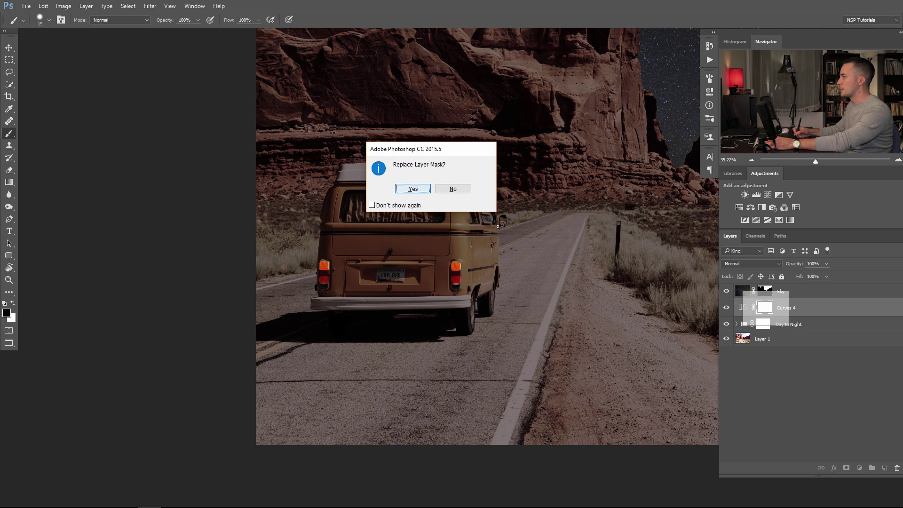
key("Return")
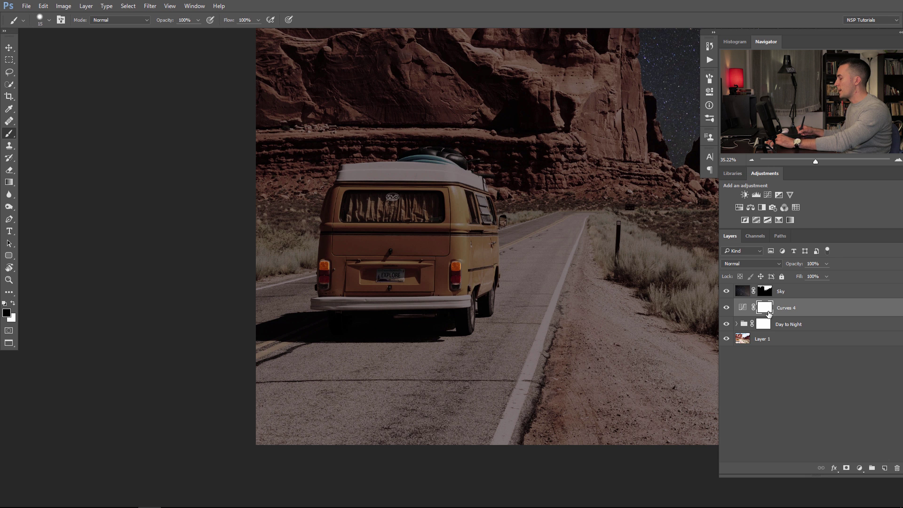
key("ctrl+i")
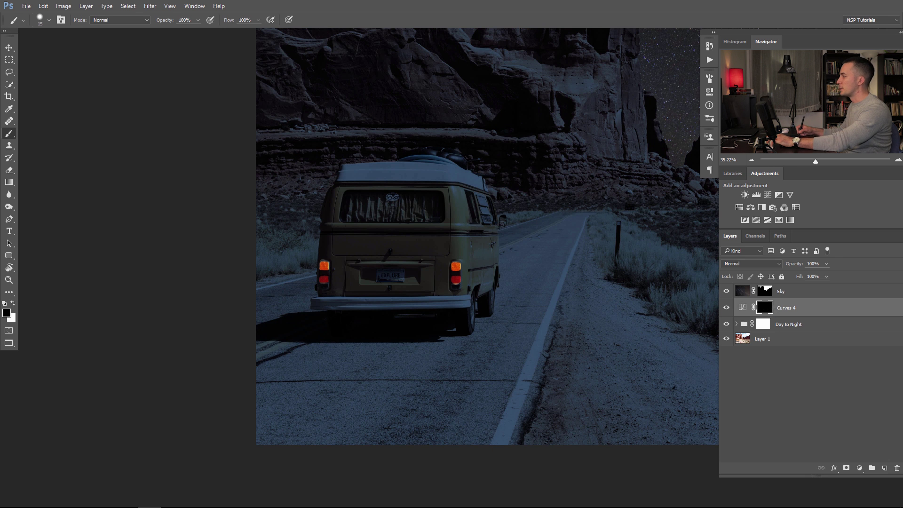
Step: Feather the Curves 4 layer mask by 13.9 px to soften the glow around the taillights
mouse_move(427, 260)
left_mouse_down()
mouse_move(463, 272)
mouse_move(412, 275)
mouse_move(428, 278)
left_mouse_up()
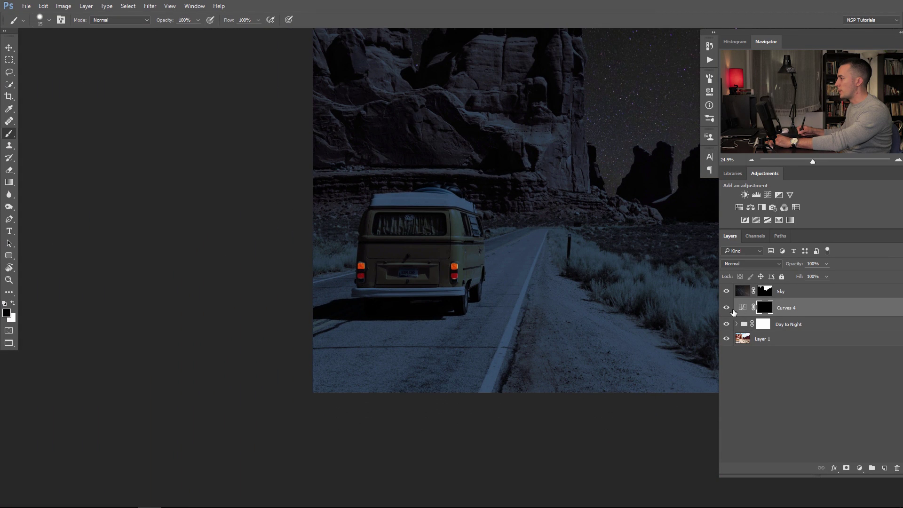
left_click_drag(453, 259, 489, 261)
double_click(765, 309)
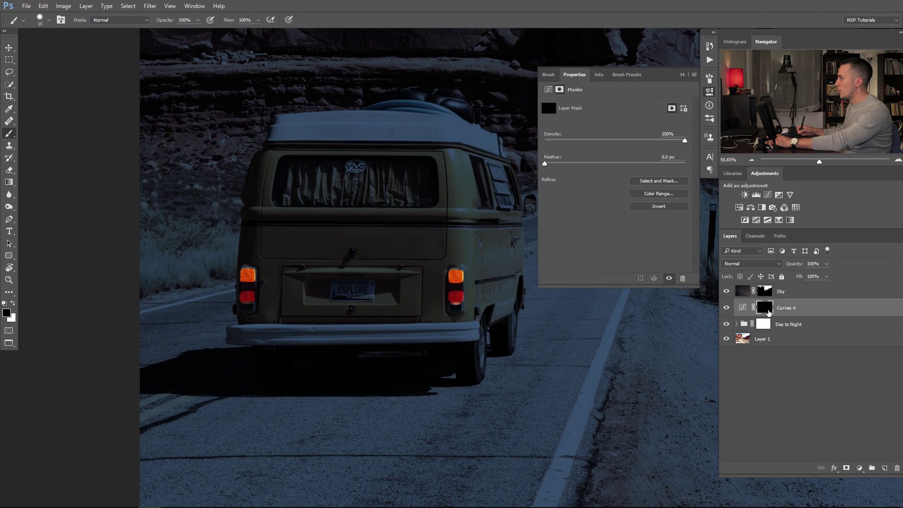
left_click_drag(548, 164, 603, 165)
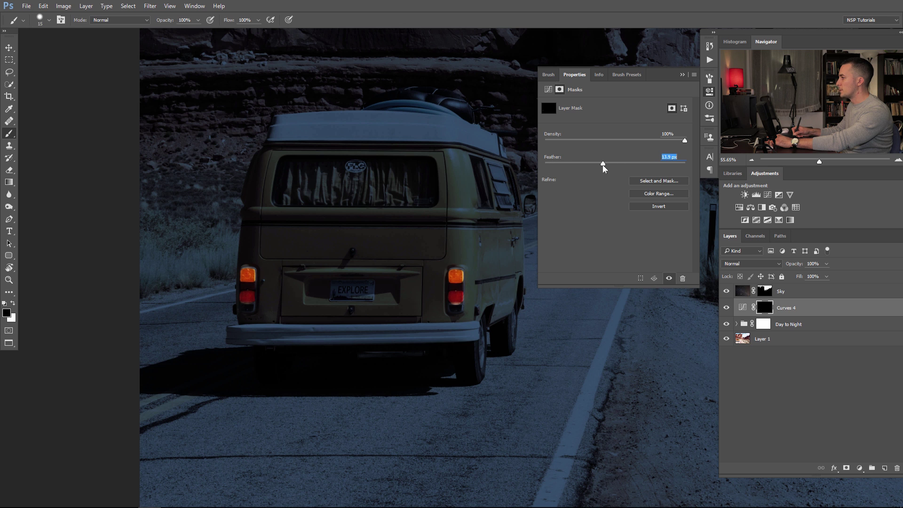
left_click(683, 74)
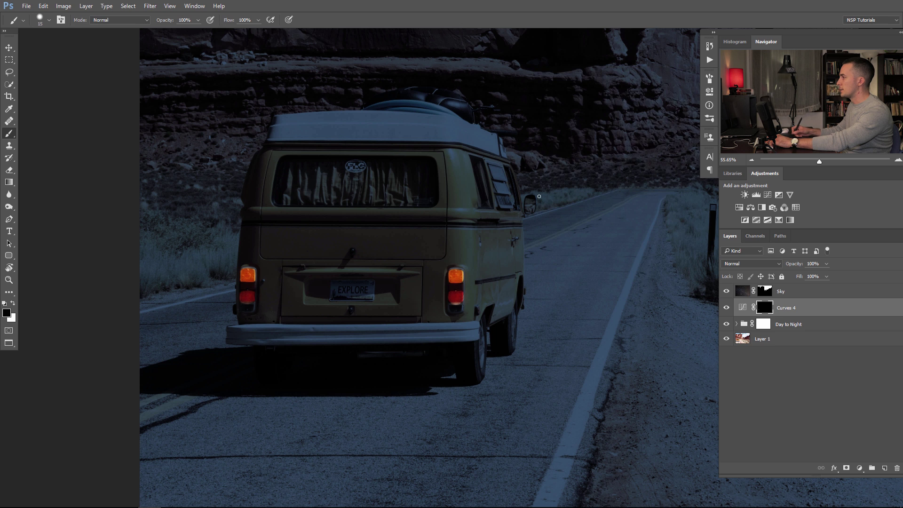
scroll(359, 294, "down", 5)
scroll(359, 293, "up", 1)
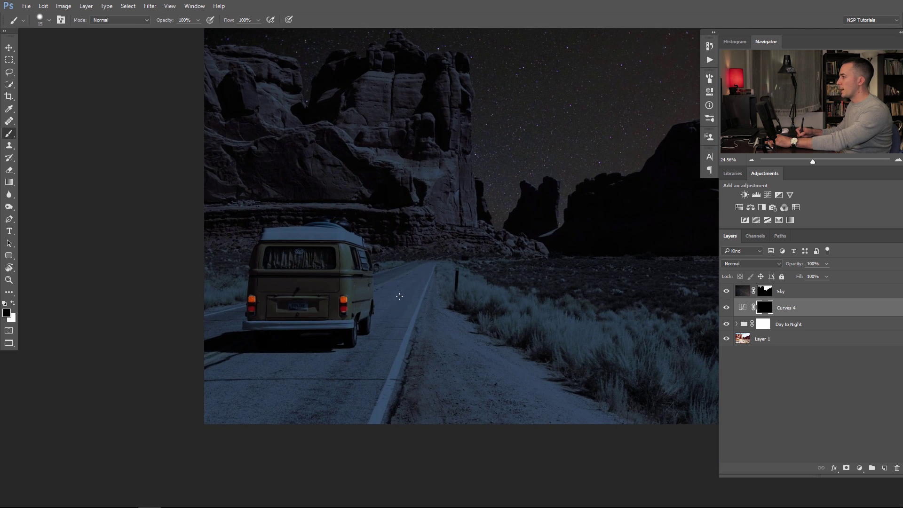
Step: Target the Day to Night mask and draw a closed triangular Pen path from the van's right side to the roadside post
scroll(454, 297, "up", 5)
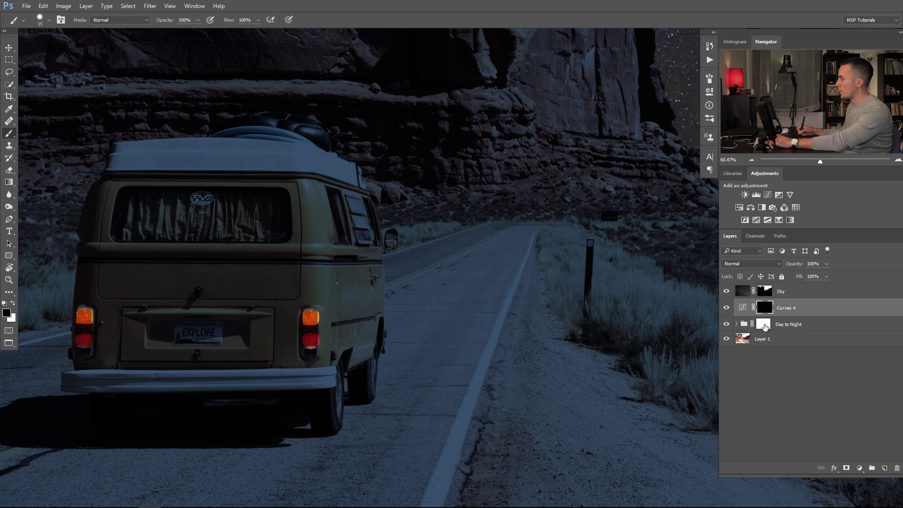
left_click(764, 327)
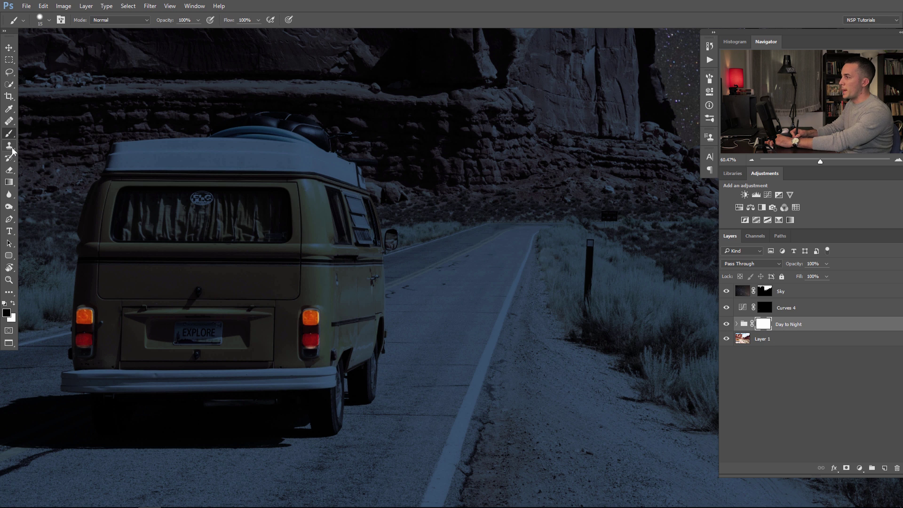
left_click(12, 223)
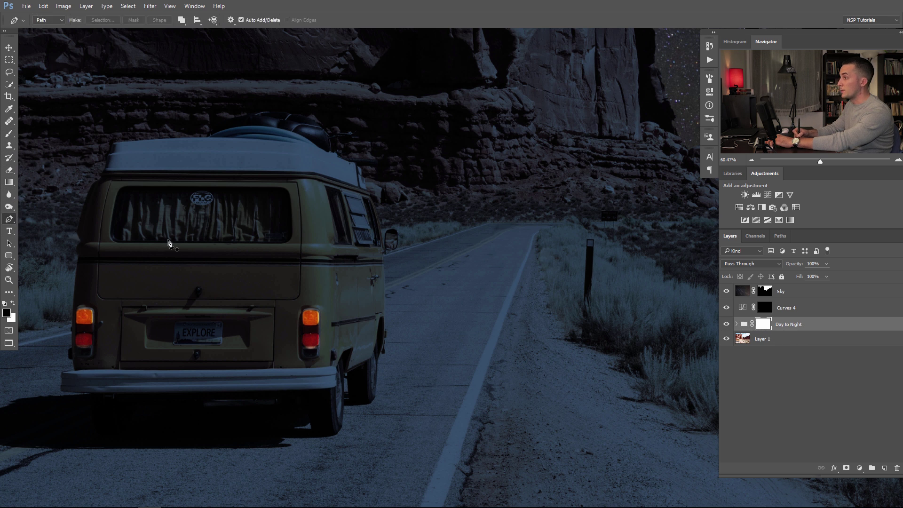
scroll(391, 315, "up", 5)
left_click_drag(395, 312, 260, 288)
left_click(258, 279)
scroll(379, 280, "down", 4)
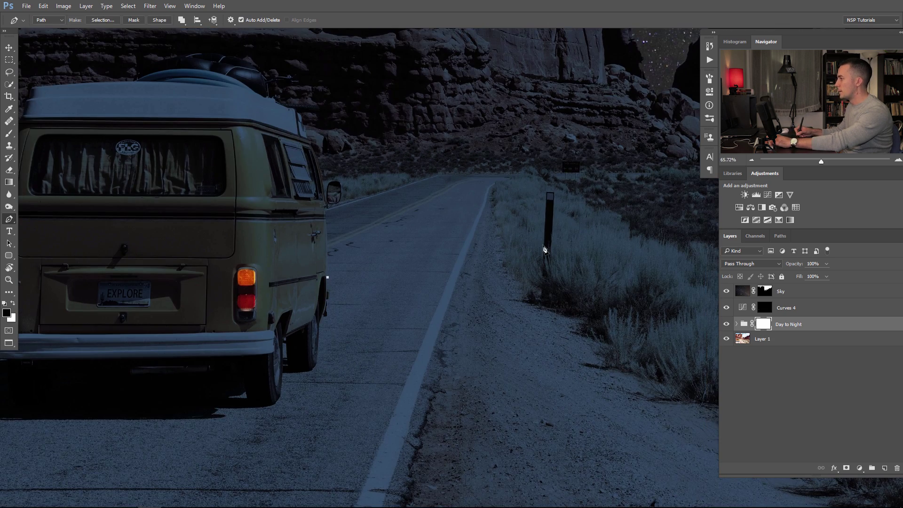
left_click(545, 230)
left_click(327, 220)
left_click_drag(324, 227, 378, 238)
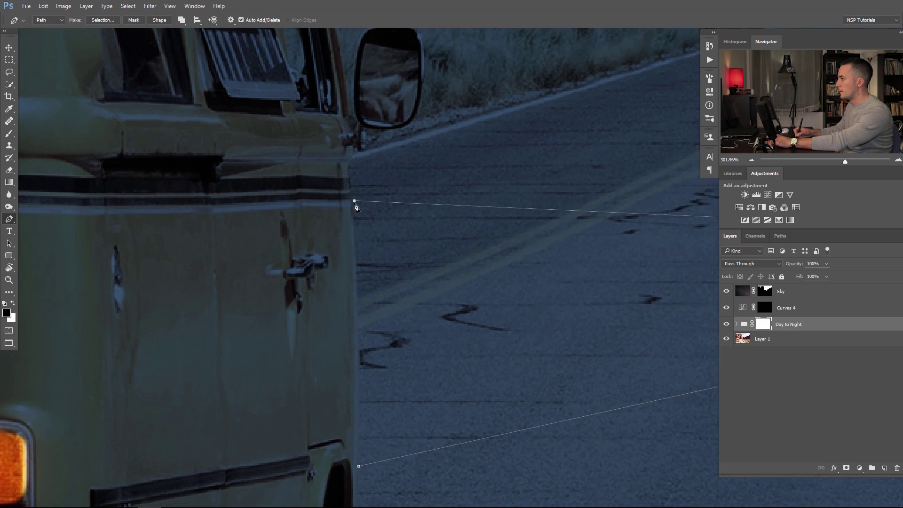
left_click(359, 468)
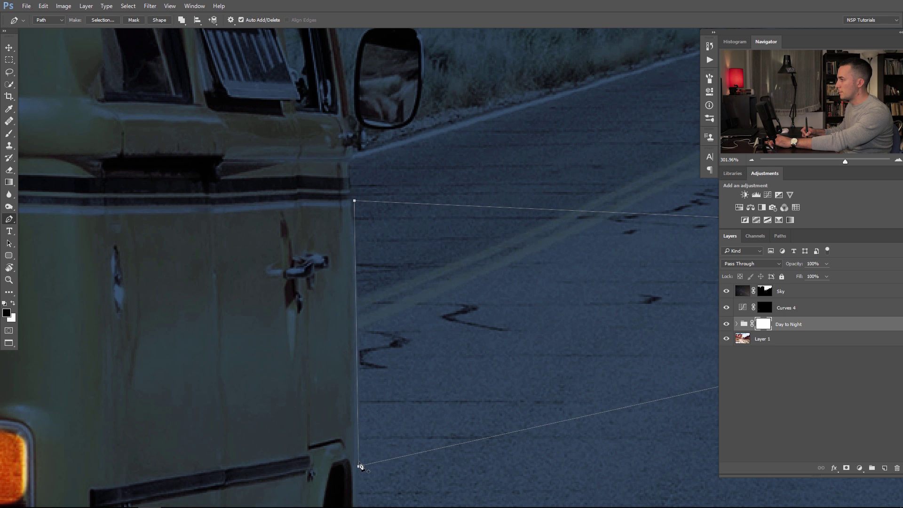
Step: Raise the path's tip anchor beside the post to level the upper edge and convert the path into a selection
left_click_drag(401, 253, 315, 275)
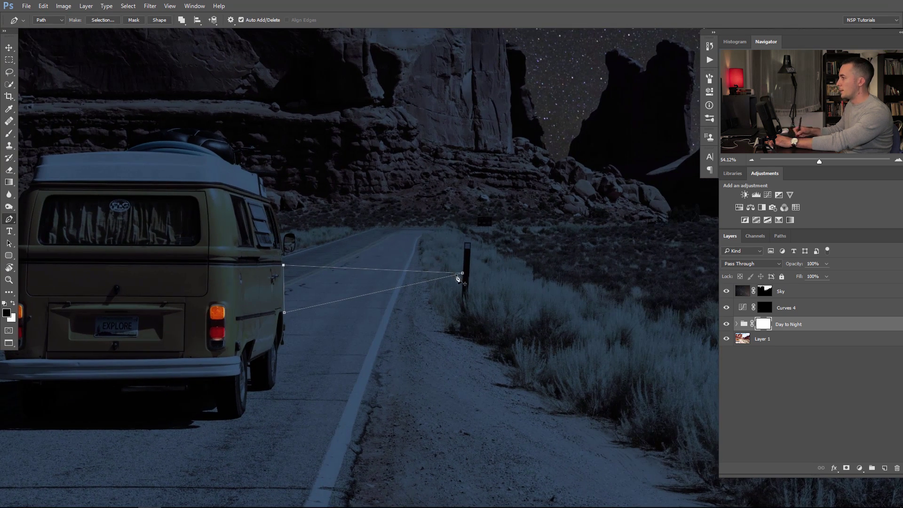
scroll(468, 278, "up", 3)
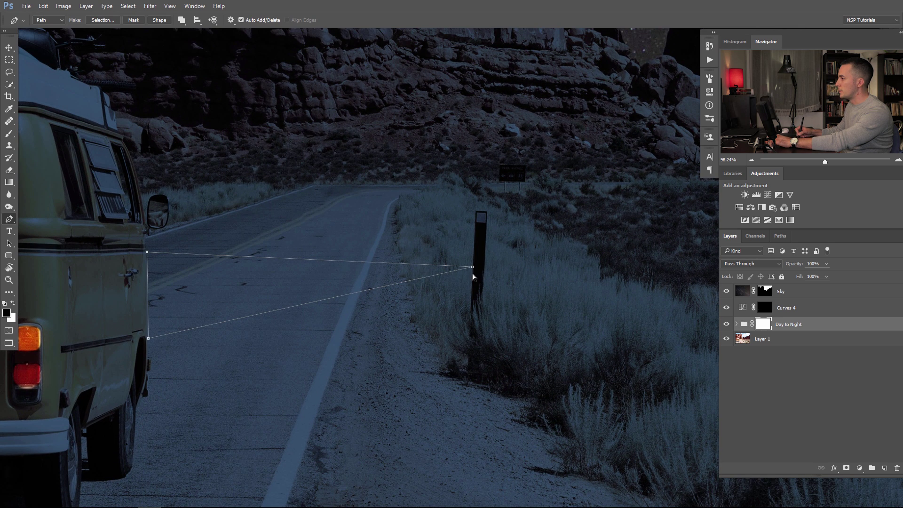
mouse_move(472, 266)
left_mouse_down()
mouse_move(489, 231)
mouse_move(490, 258)
mouse_move(461, 256)
mouse_move(471, 256)
left_mouse_up()
left_click_drag(462, 287, 414, 308)
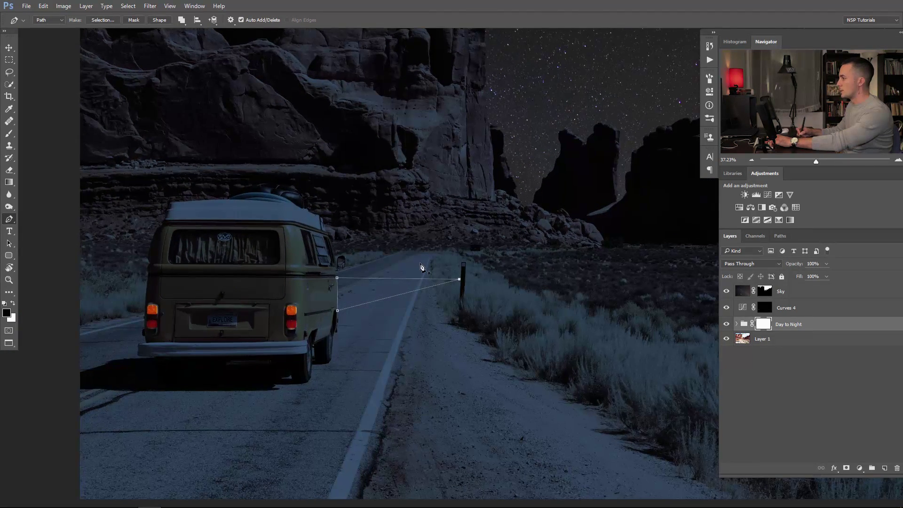
key("ctrl+Return")
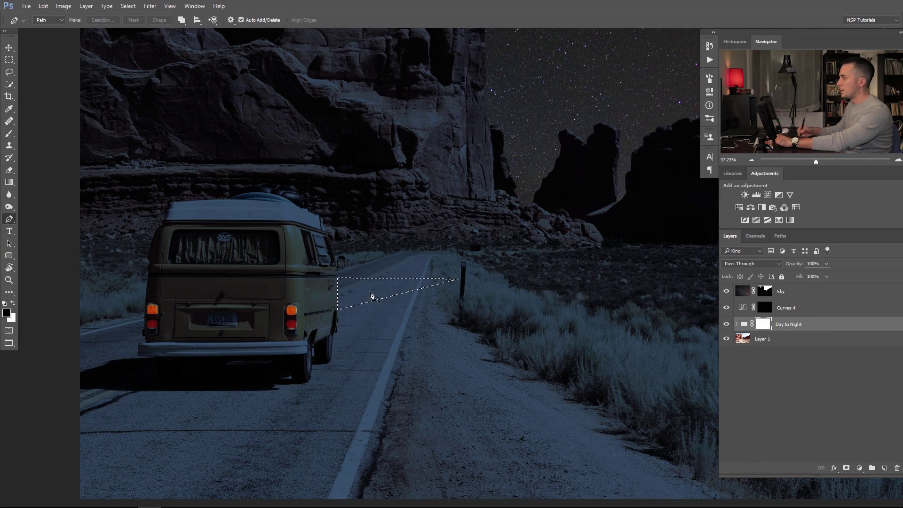
Step: Apply a linear black-to-white gradient inside the selection on the group mask to form a fading headlight beam, and deselect
scroll(358, 294, "up", 3)
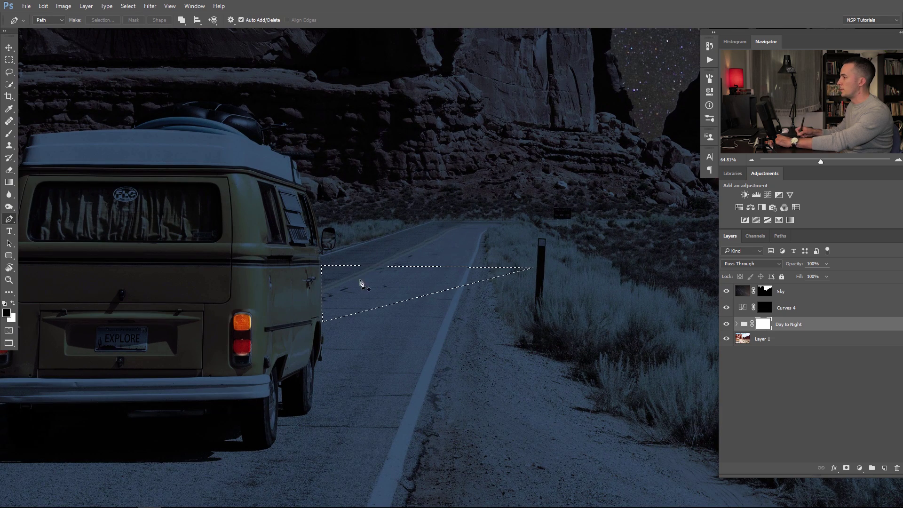
scroll(348, 263, "up", 2)
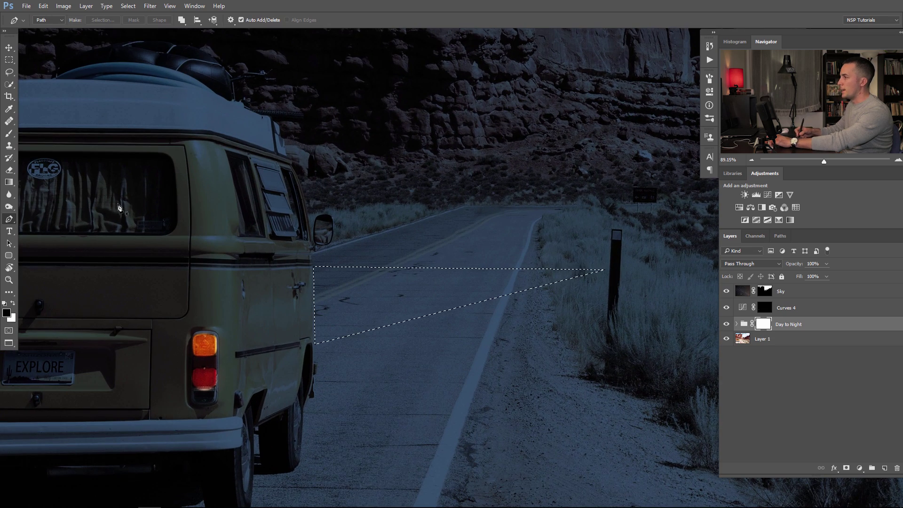
left_click(9, 182)
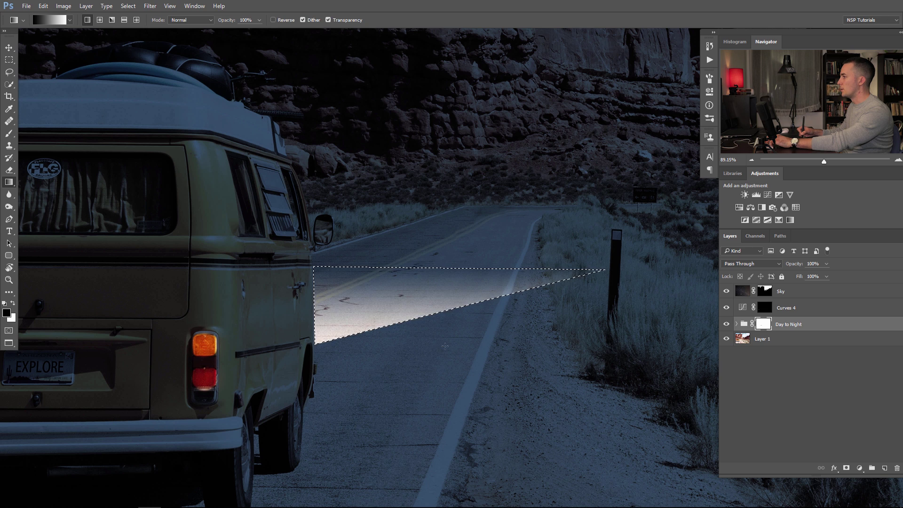
scroll(407, 368, "down", 3)
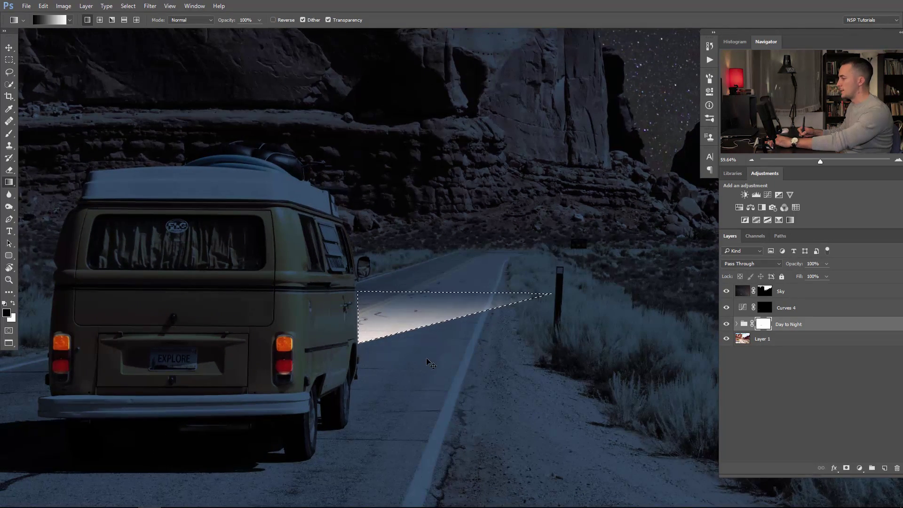
scroll(425, 348, "down", 2)
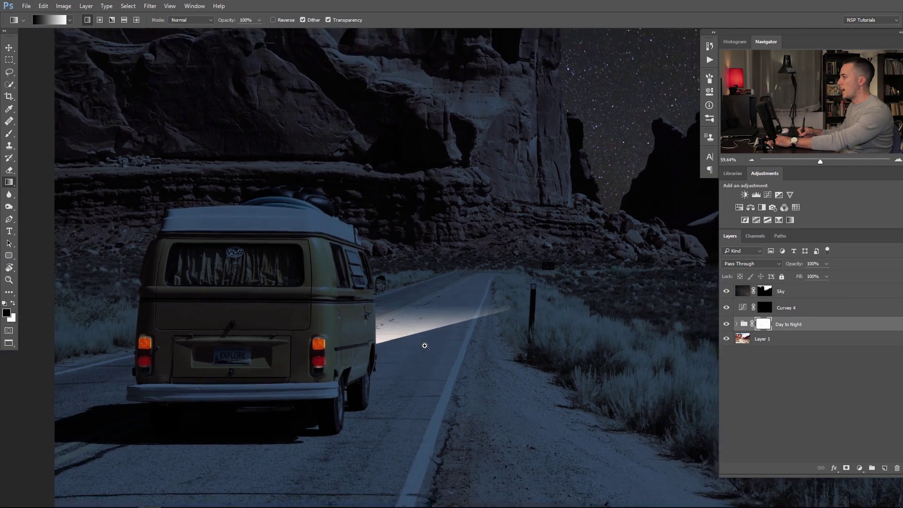
scroll(411, 331, "down", 3)
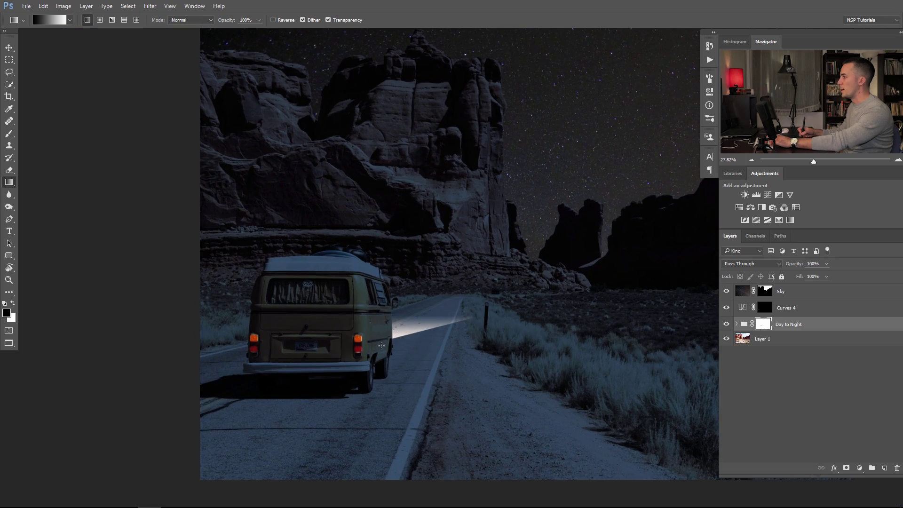
Step: Slightly feather the Day to Night group mask to soften the hard edges of the headlight beam
scroll(428, 316, "up", 4)
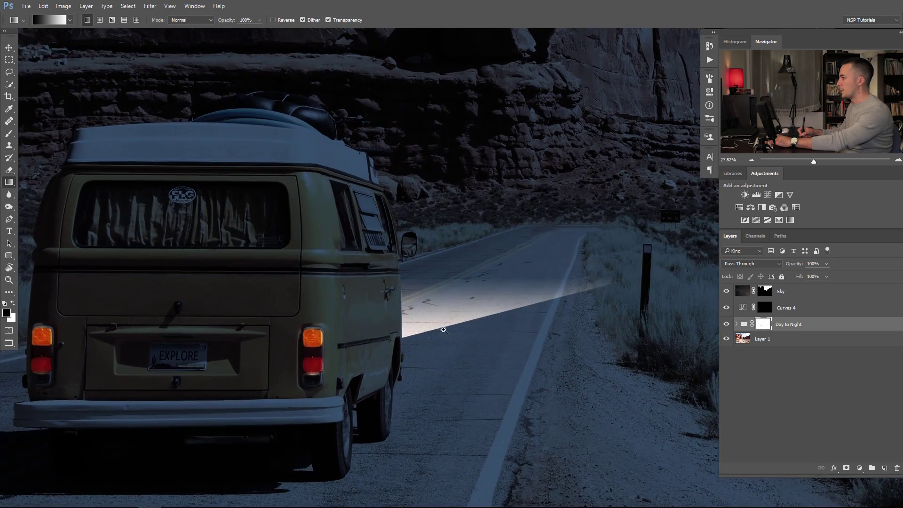
scroll(471, 318, "up", 5)
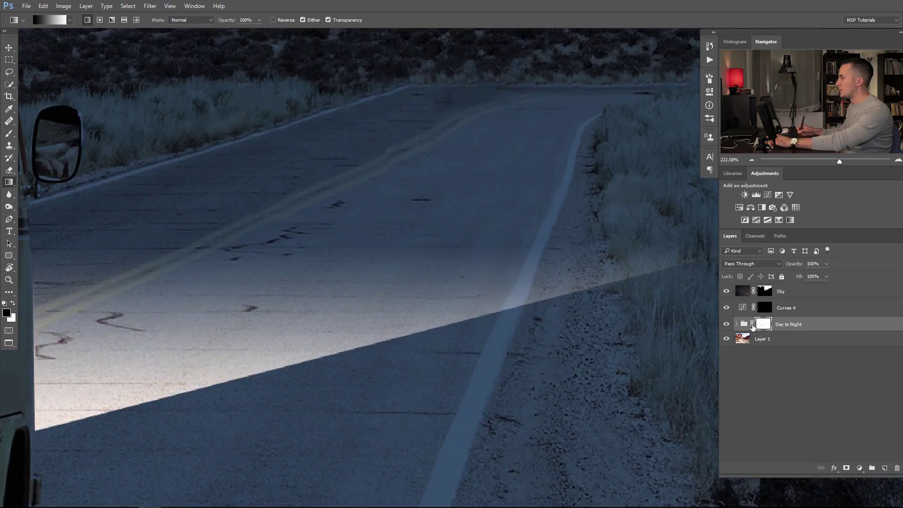
double_click(766, 325)
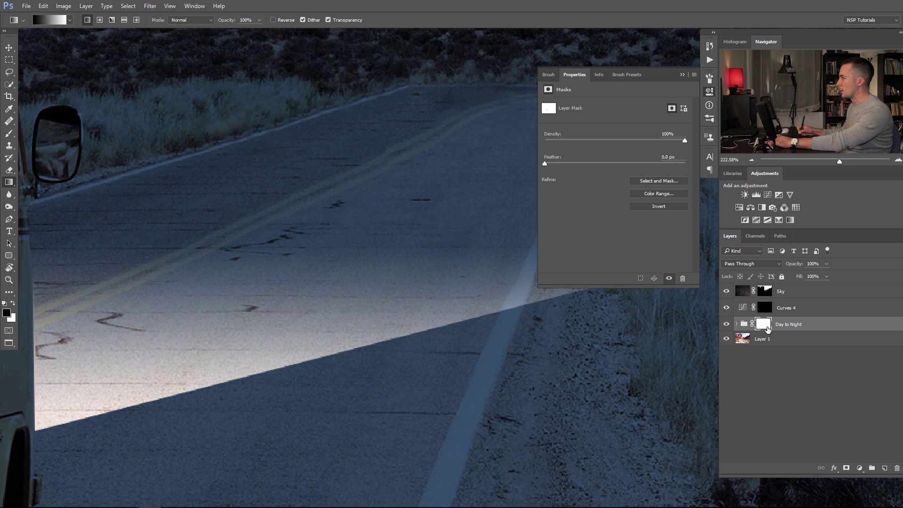
left_click_drag(561, 165, 574, 168)
left_click(682, 76)
left_click_drag(508, 226, 476, 235)
left_click_drag(457, 267, 409, 272)
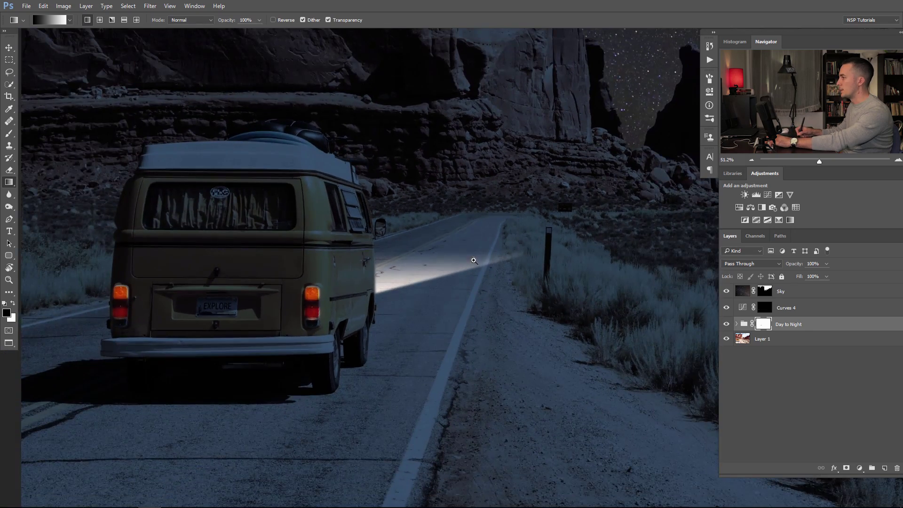
scroll(476, 260, "down", 2)
scroll(475, 260, "up", 4)
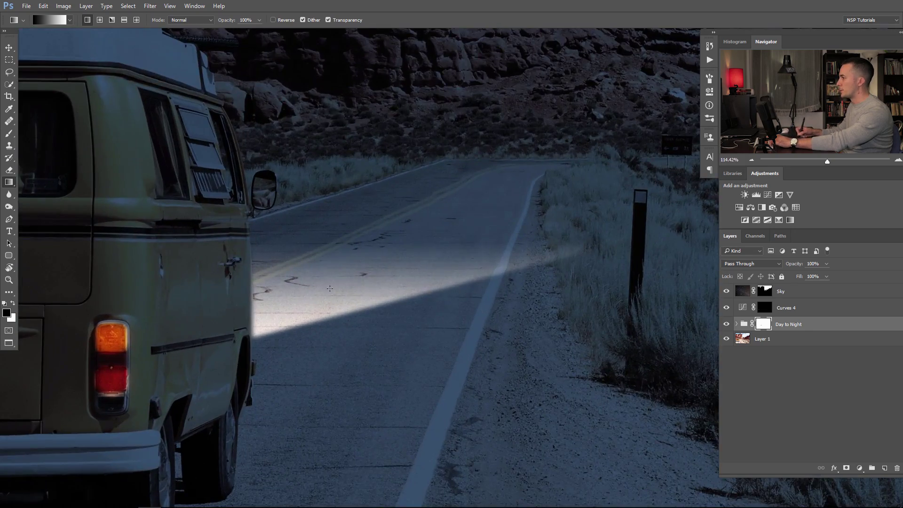
scroll(543, 248, "down", 5)
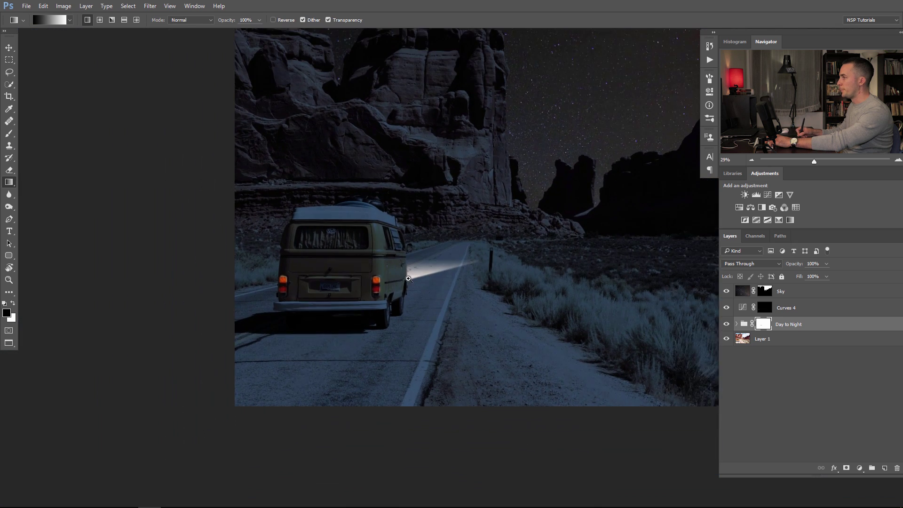
scroll(423, 272, "down", 1)
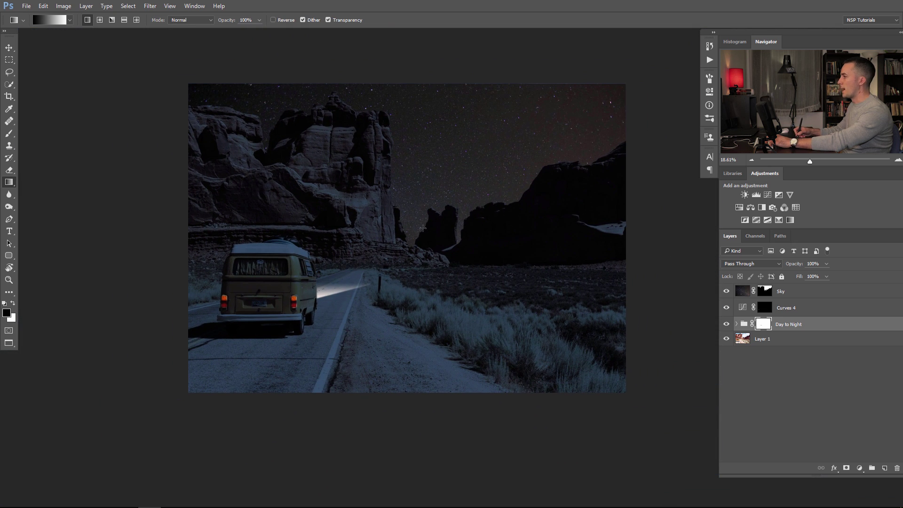
Step: Add a Curves adjustment clipped to the Sky layer and raise its blue curve to input 108, output 150
left_click(743, 292)
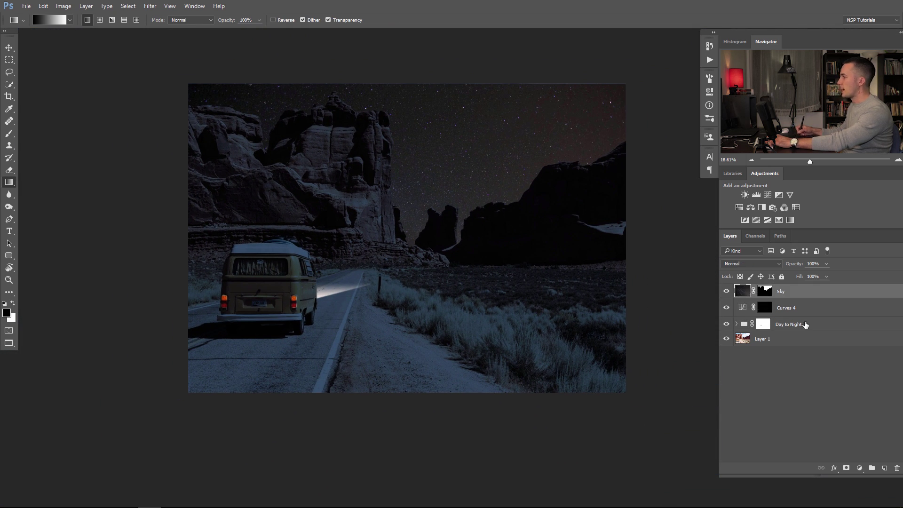
left_click(859, 468)
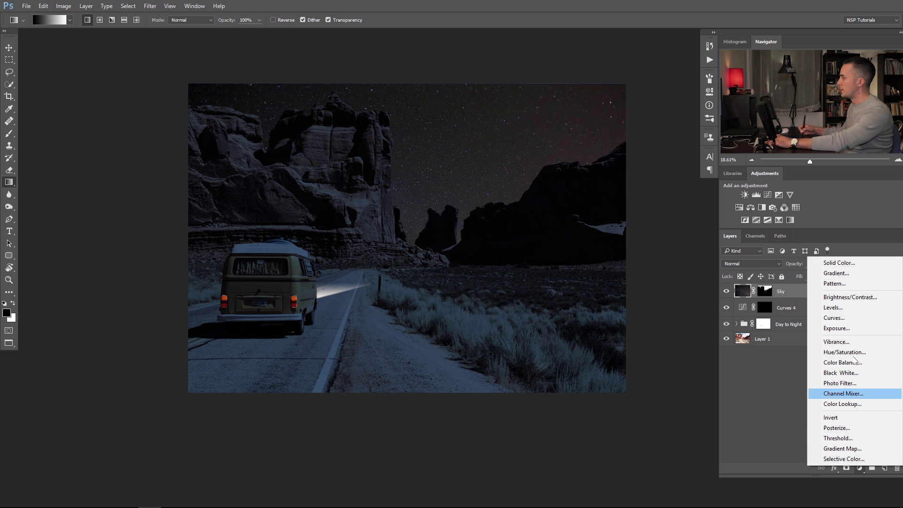
left_click(840, 318)
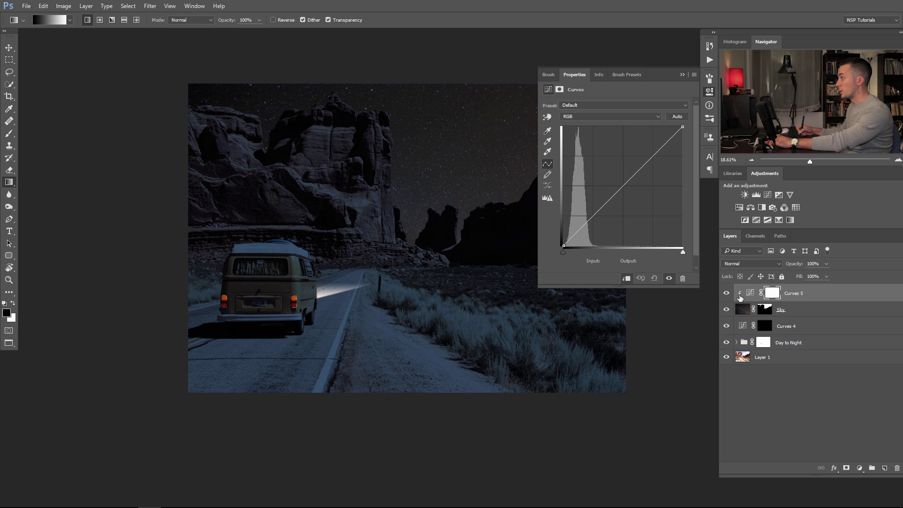
left_click(626, 117)
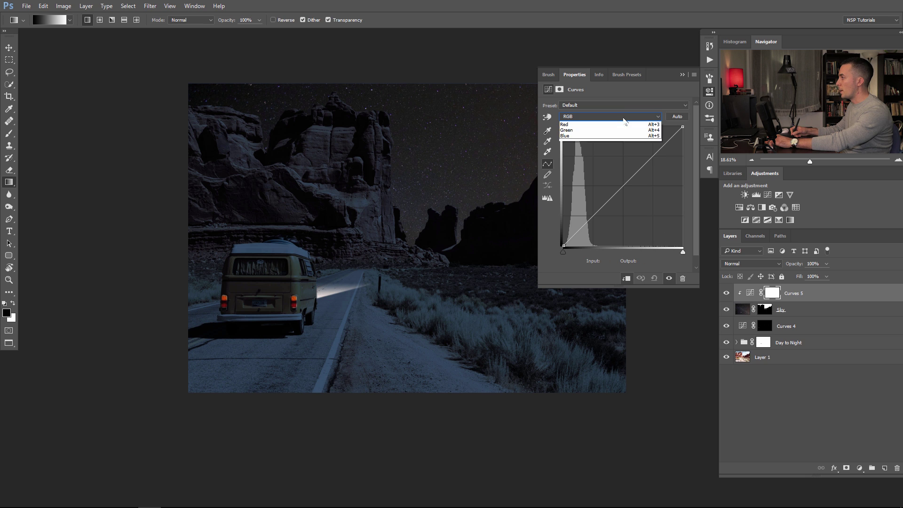
left_click(626, 141)
left_click_drag(625, 183, 617, 177)
left_click_drag(412, 204, 314, 219)
left_click_drag(351, 199, 413, 196)
left_click_drag(615, 177, 614, 176)
Step: Raise the green curve of the clipped sky adjustment to input 116, output 136
left_click(614, 117)
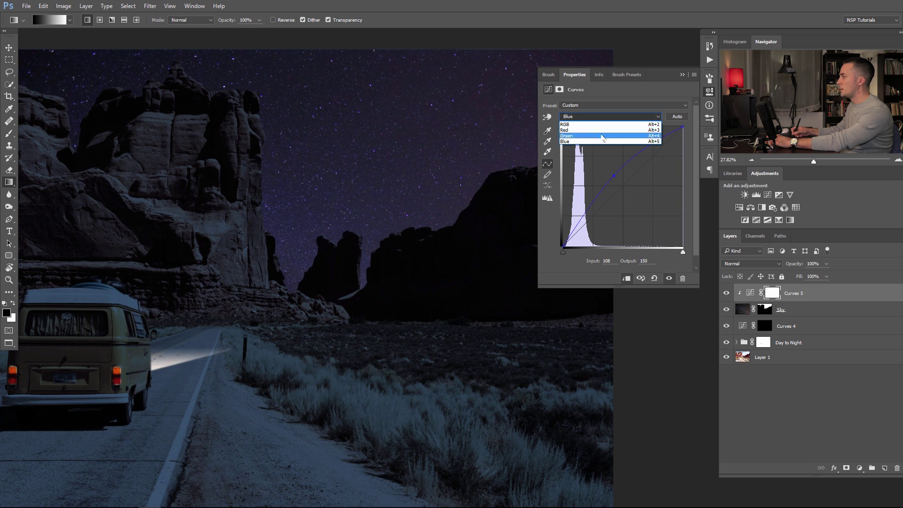
left_click(602, 137)
left_click_drag(624, 185, 617, 182)
scroll(425, 236, "down", 2)
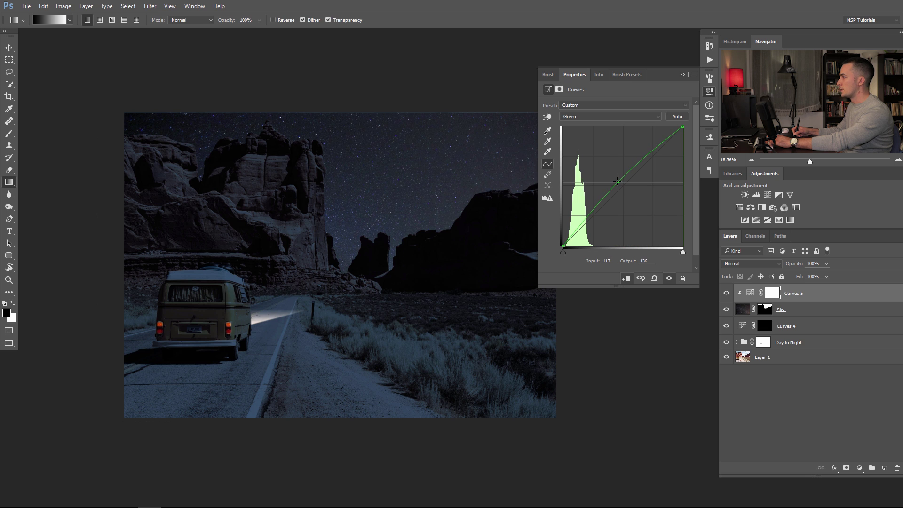
left_click(682, 74)
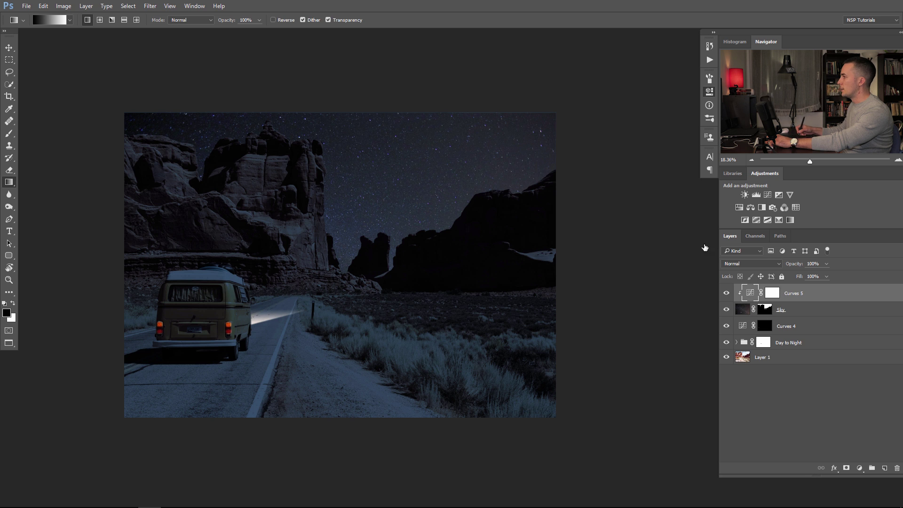
Step: Reopen the Curves 5 adjustment and lift the middle of its curve slightly
double_click(753, 294)
left_click_drag(623, 188, 622, 184)
left_click(682, 74)
Step: Add another Curves adjustment above Curves 5 and brighten it with a midpoint at input 115, output 157
left_click(860, 468)
left_click(836, 316)
left_click_drag(628, 182, 617, 172)
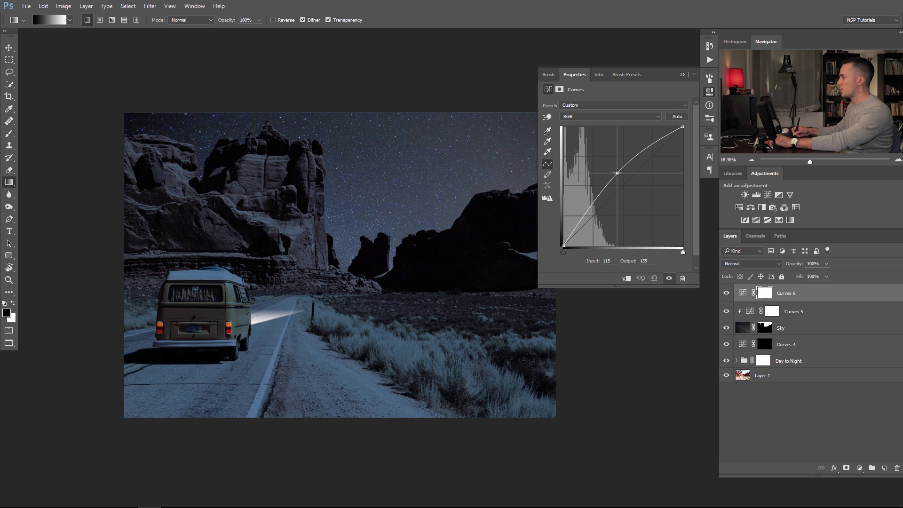
left_click(682, 75)
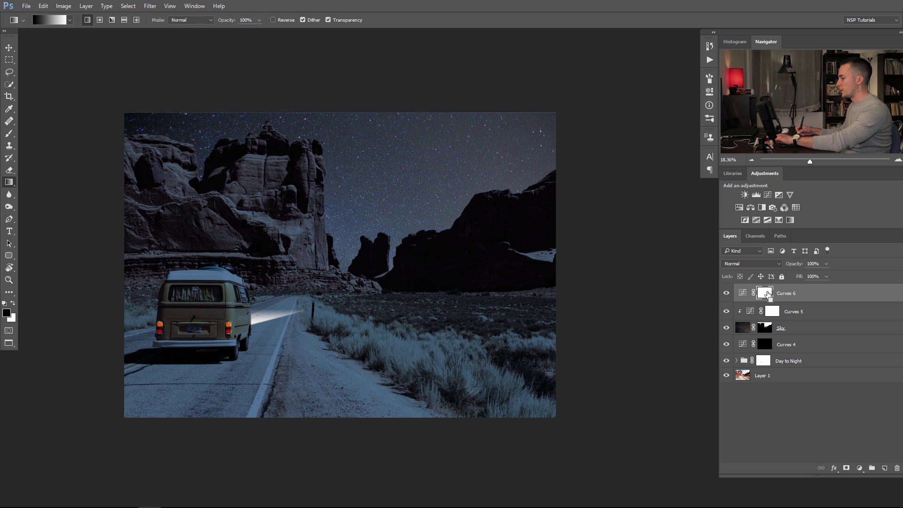
Step: Invert the Curves 6 mask and apply a white-to-black linear gradient from the image's right edge to the middle of the sky
key("ctrl+i")
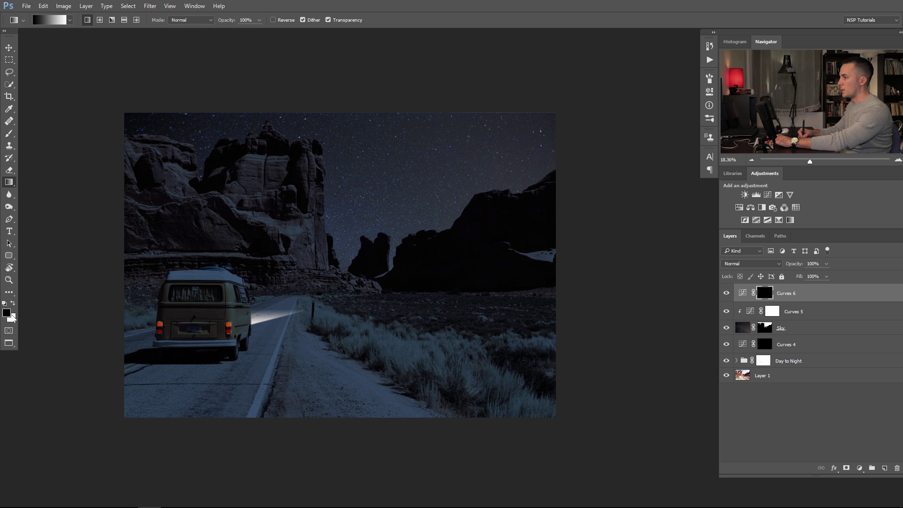
key("x")
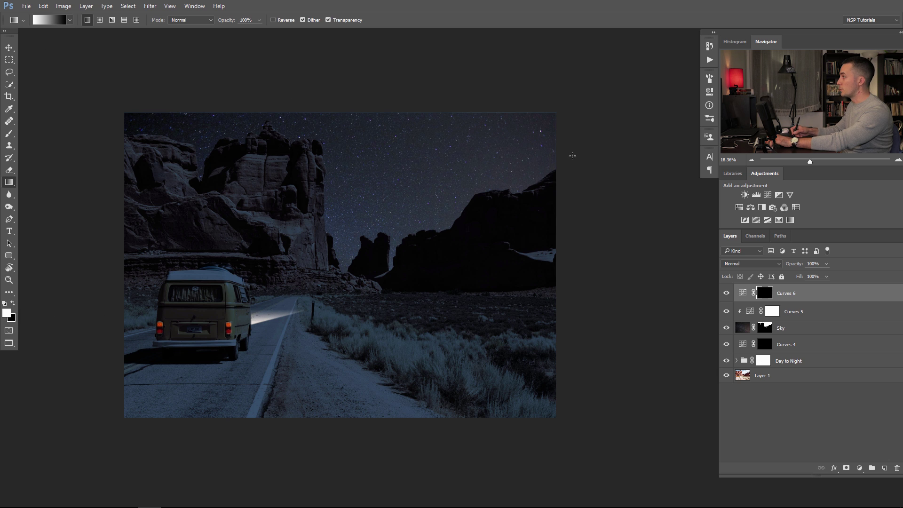
left_click_drag(568, 157, 358, 159)
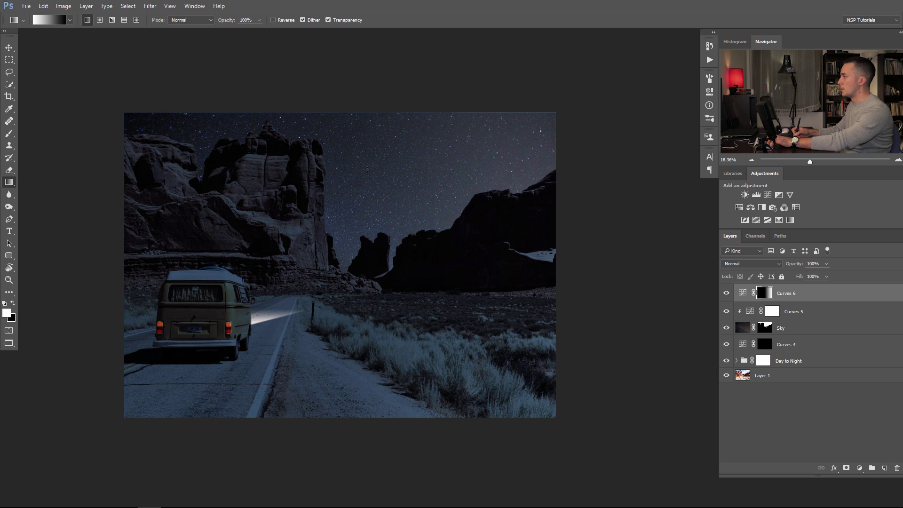
Step: Clip the Curves 6 adjustment to the Sky layer and compare the sky with it hidden and shown
left_click(747, 302, "alt")
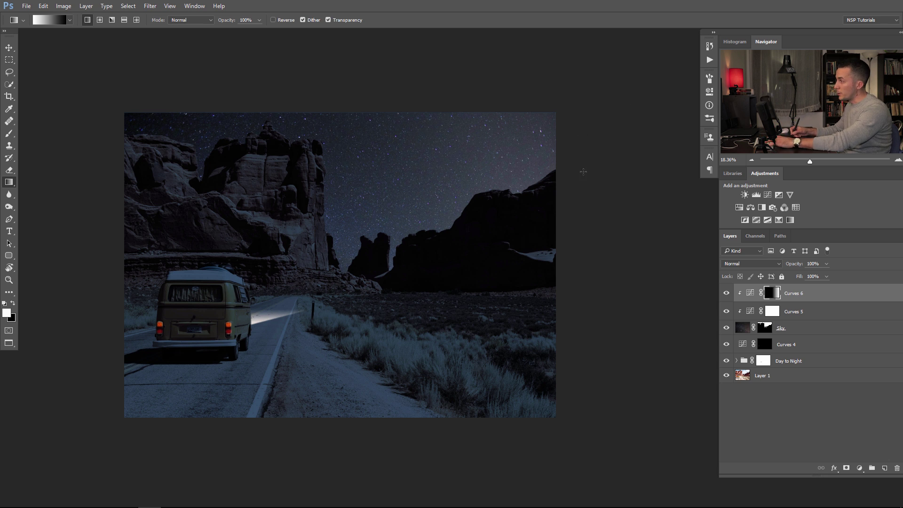
left_click(726, 293)
left_click(726, 295)
left_click(726, 295)
left_click(726, 295)
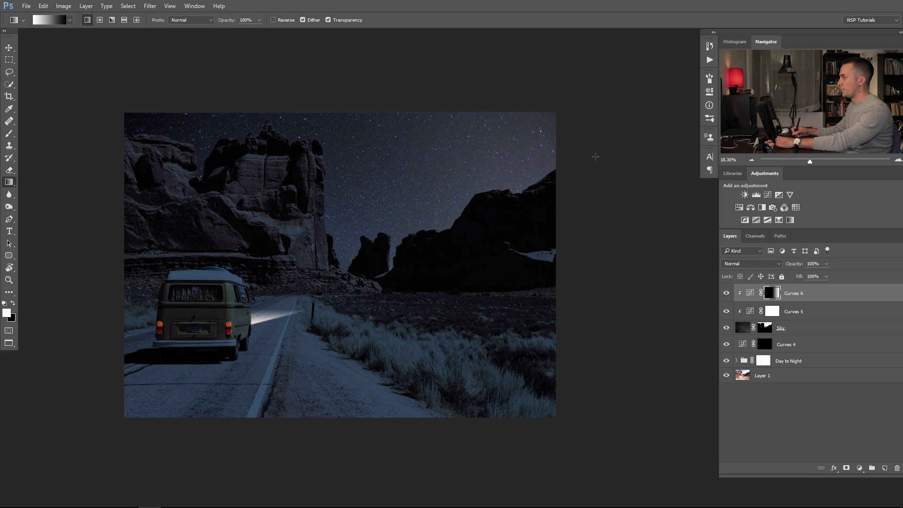
left_click_drag(419, 242, 462, 244)
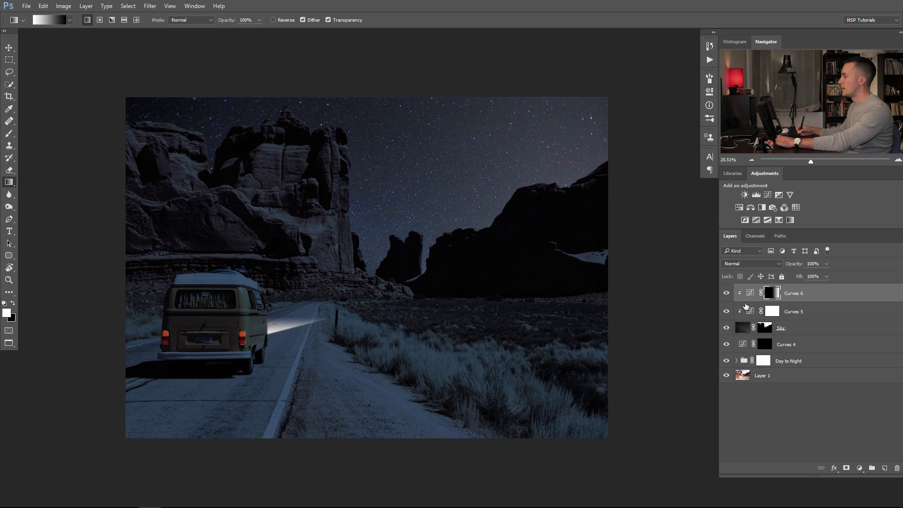
Step: Group the layers from Curves 6 down to the Day to Night group and name the new group "Day to Night Final"
left_click(746, 365, "shift")
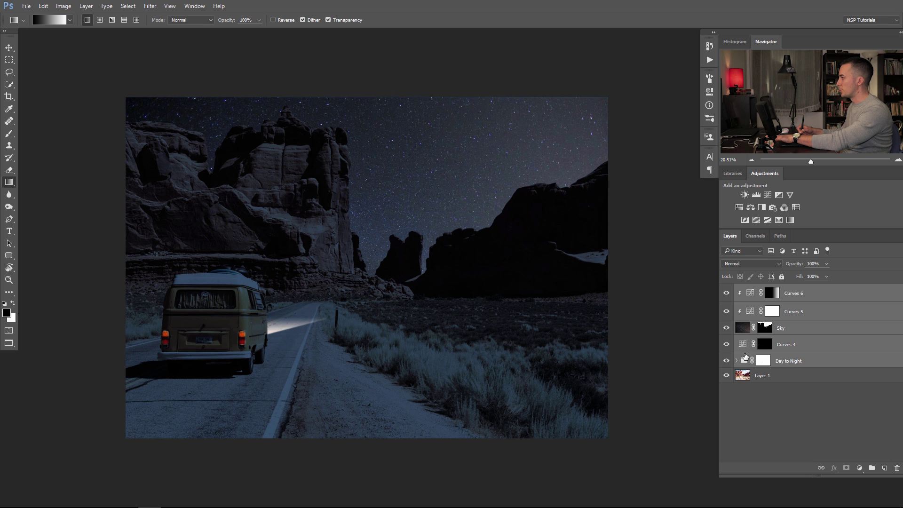
key("ctrl+g")
double_click(762, 290)
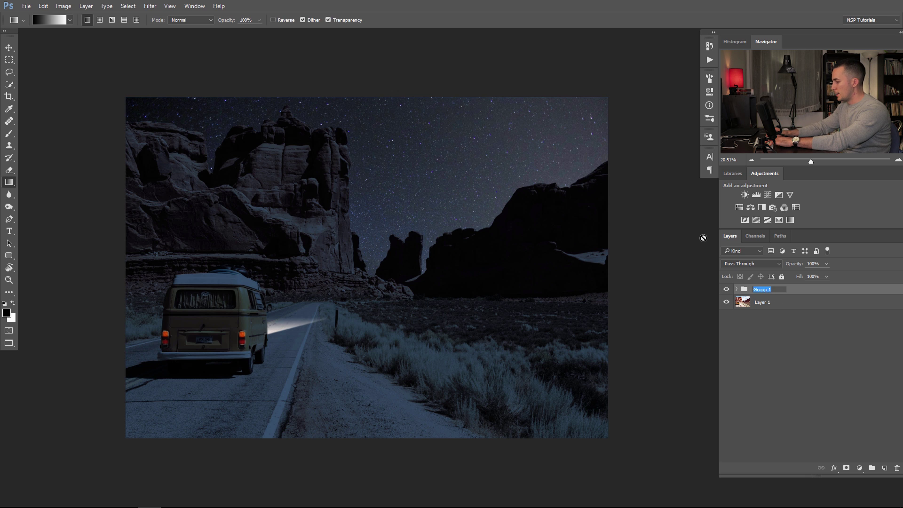
type("Day to ")
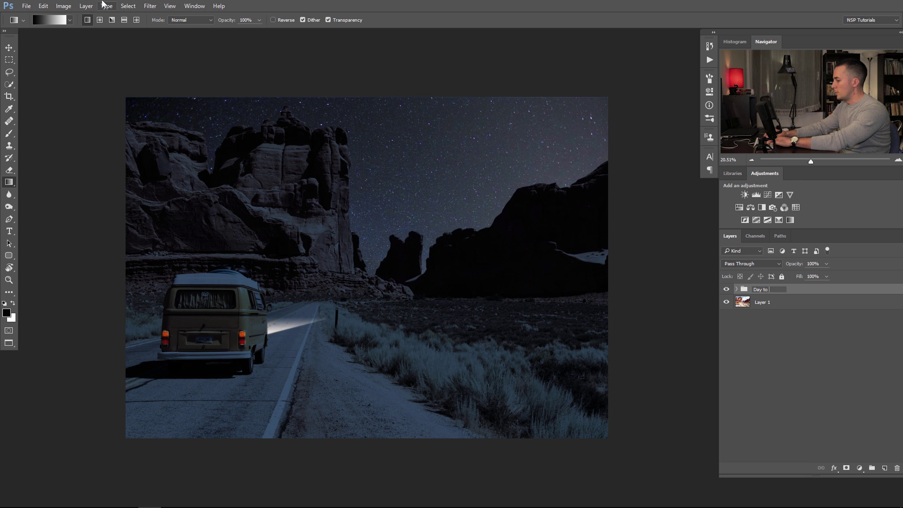
type("Night Final")
key("Return")
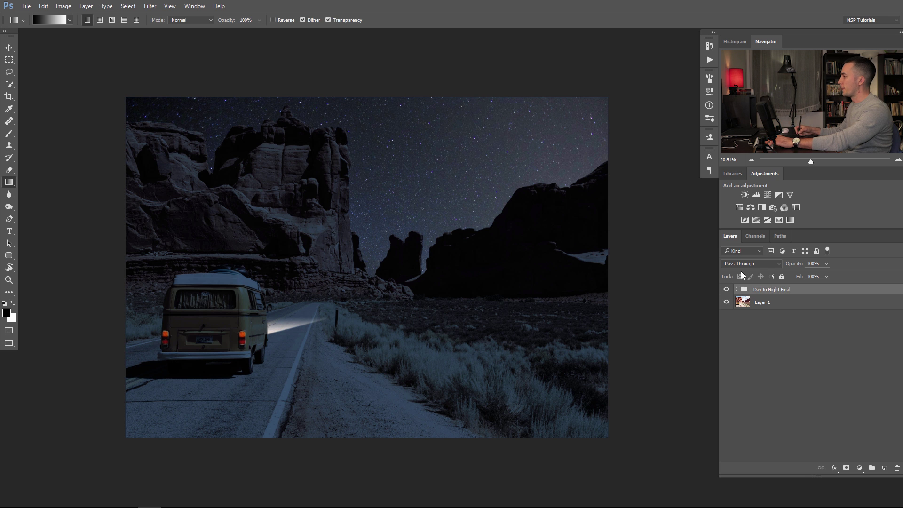
Step: Compare the original daytime photo with the night version by hiding and showing the Day to Night Final group
left_click(727, 290)
left_click(726, 290)
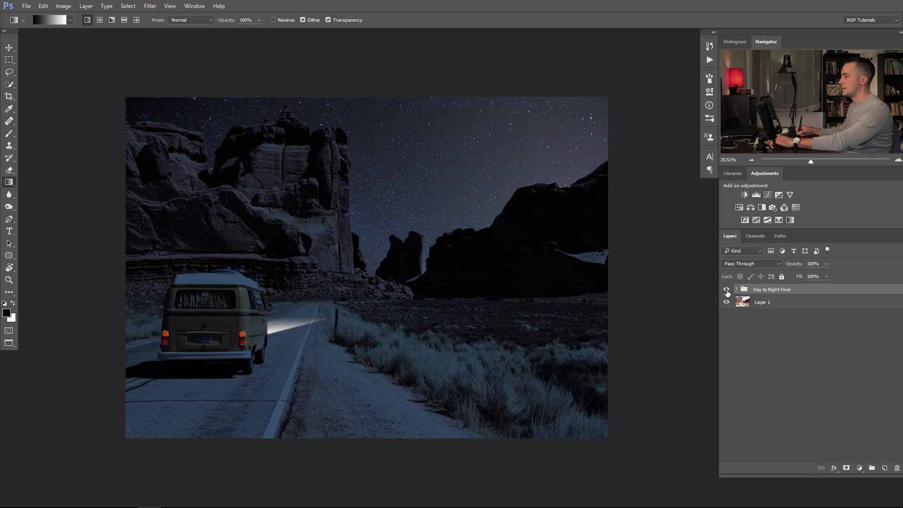
left_click(727, 290)
left_click(727, 291)
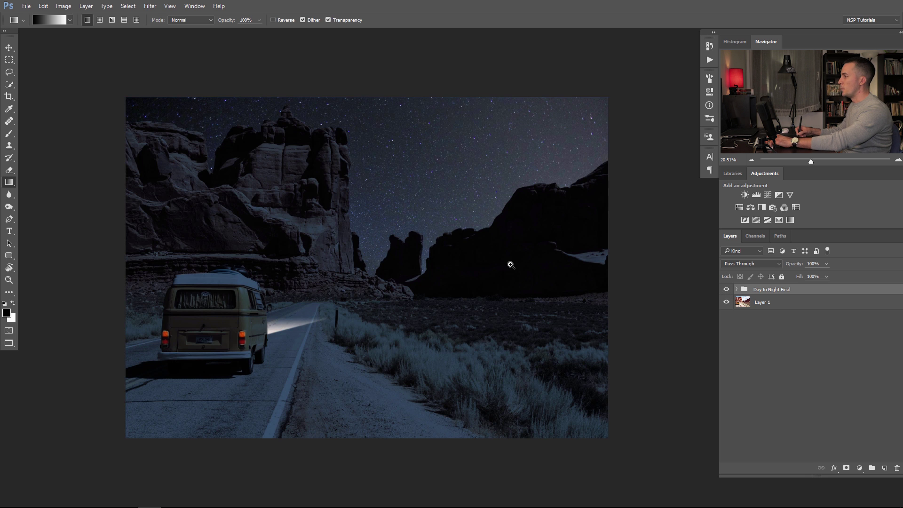
scroll(511, 264, "down", 1)
left_click_drag(470, 261, 444, 256)
scroll(471, 256, "up", 1)
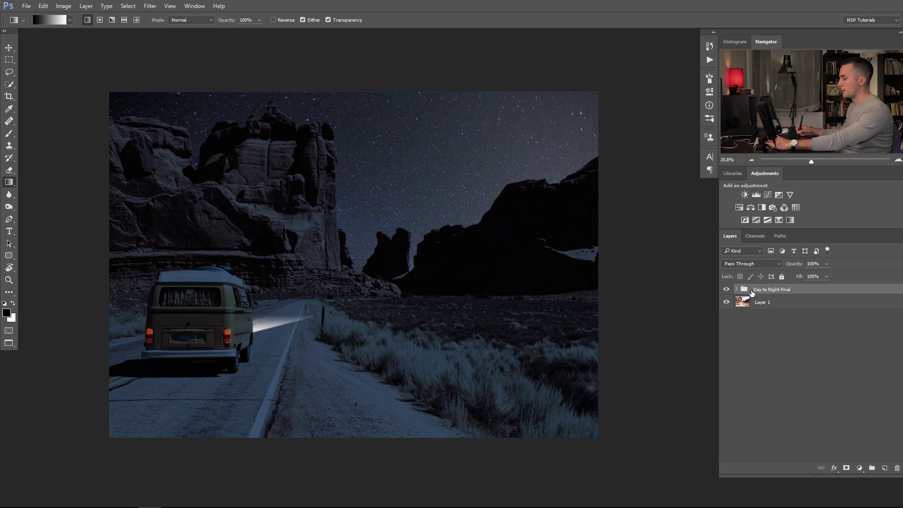
Step: Stamp all visible layers into a new top layer and set up Color Efex Pro 4's Pro Contrast filter with 11% Dynamic Contrast
key("ctrl+shift+alt+e")
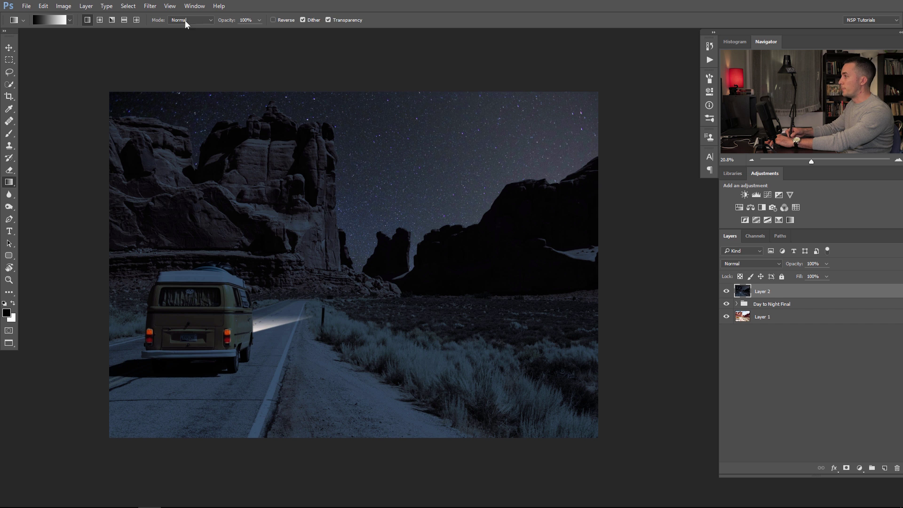
left_click(150, 8)
mouse_move(185, 206)
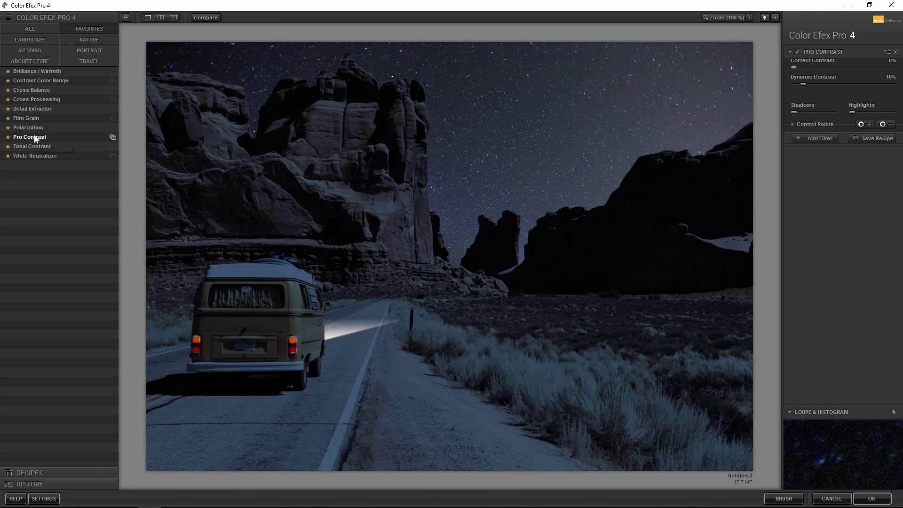
mouse_move(803, 109)
left_mouse_down()
mouse_move(791, 109)
mouse_move(809, 109)
left_mouse_up()
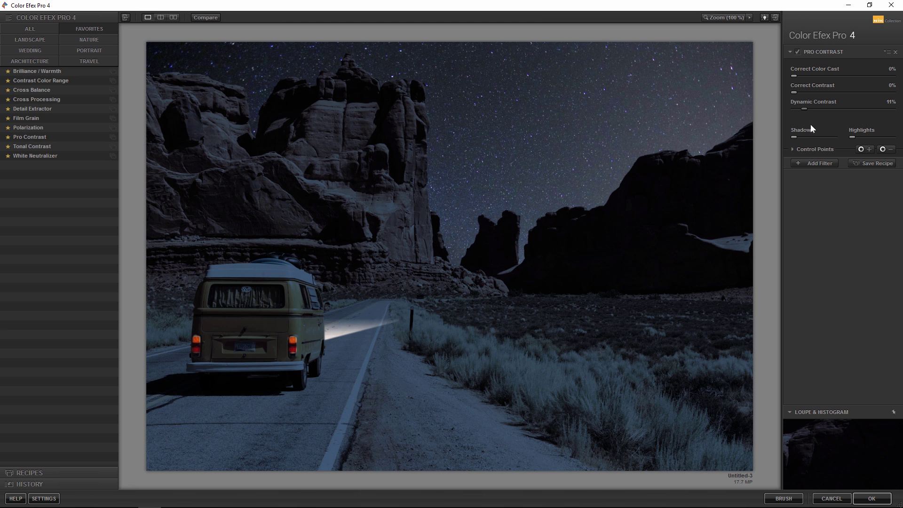
Step: Add a Tonal Contrast filter and set its Highlights, Midtones, Shadows and Saturation to 0%
left_click(816, 165)
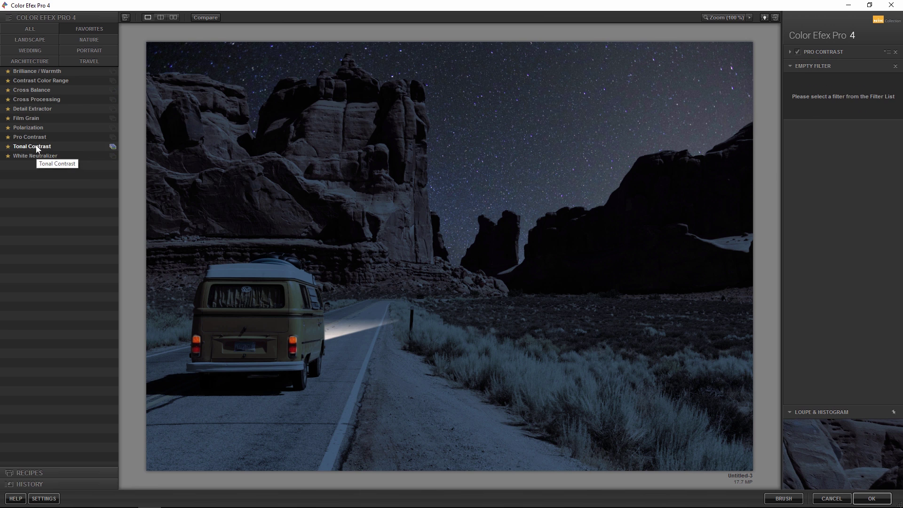
left_click(55, 147)
left_click(889, 84)
type("0")
left_click(889, 100)
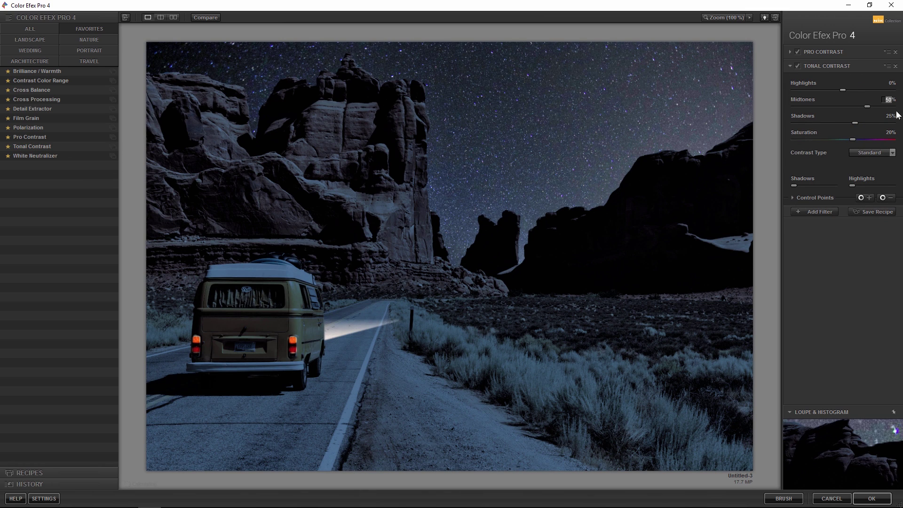
type("0")
left_click(889, 116)
type("0")
left_click(890, 132)
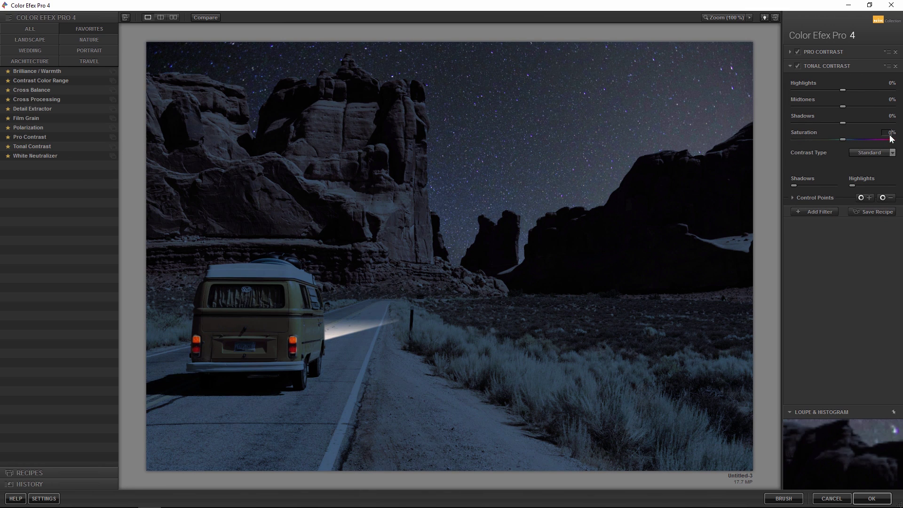
Step: Raise the Tonal Contrast filter's Midtones and Shadows slightly and apply the Color Efex Pro filters to the image
key("Return")
left_click_drag(860, 106, 849, 108)
left_click(850, 107)
mouse_move(844, 122)
left_mouse_down()
mouse_move(854, 123)
mouse_move(844, 124)
left_mouse_up()
left_click(872, 499)
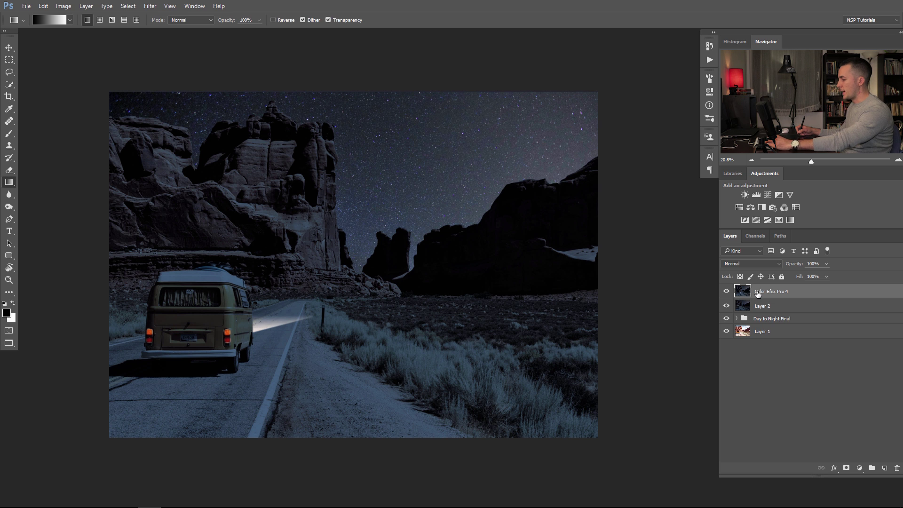
Step: Stamp all visible layers into a new top layer and set Dehaze to +46 for it in the Camera Raw filter
key("ctrl+shift+alt+e")
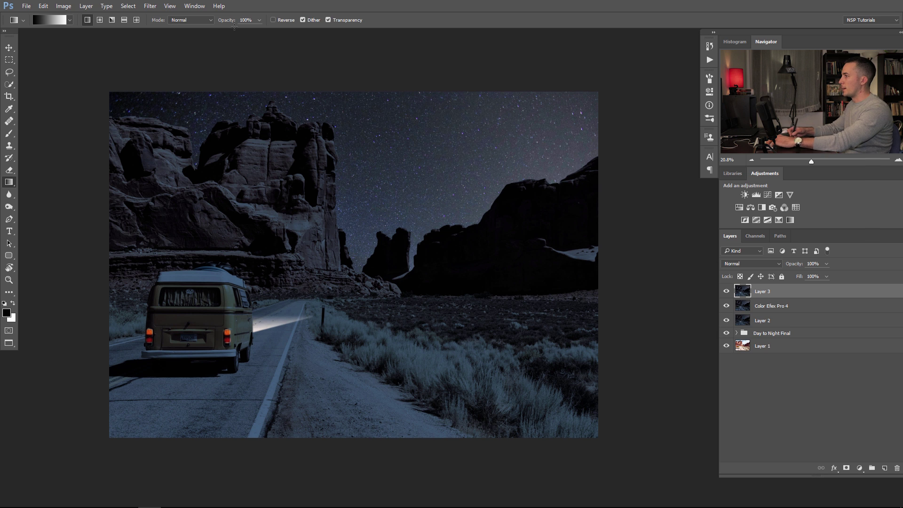
left_click(150, 6)
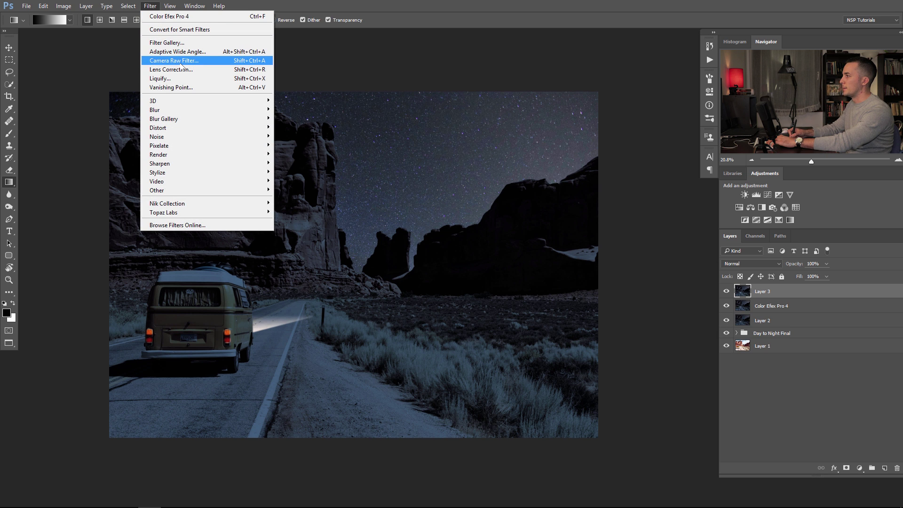
left_click(183, 61)
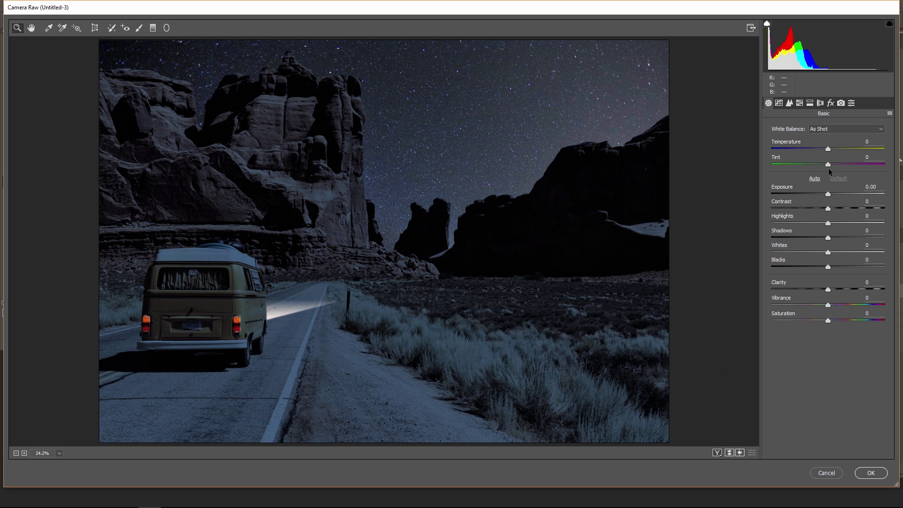
left_click(831, 103)
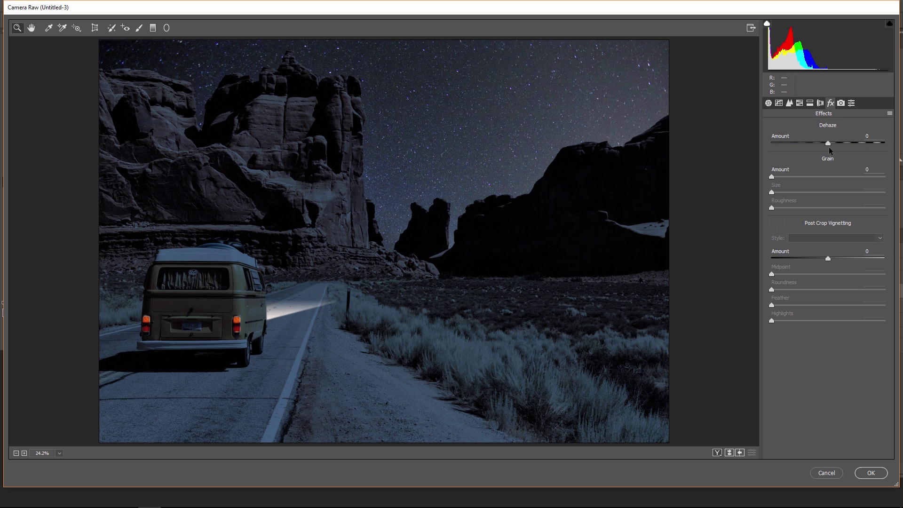
left_click_drag(828, 144, 853, 143)
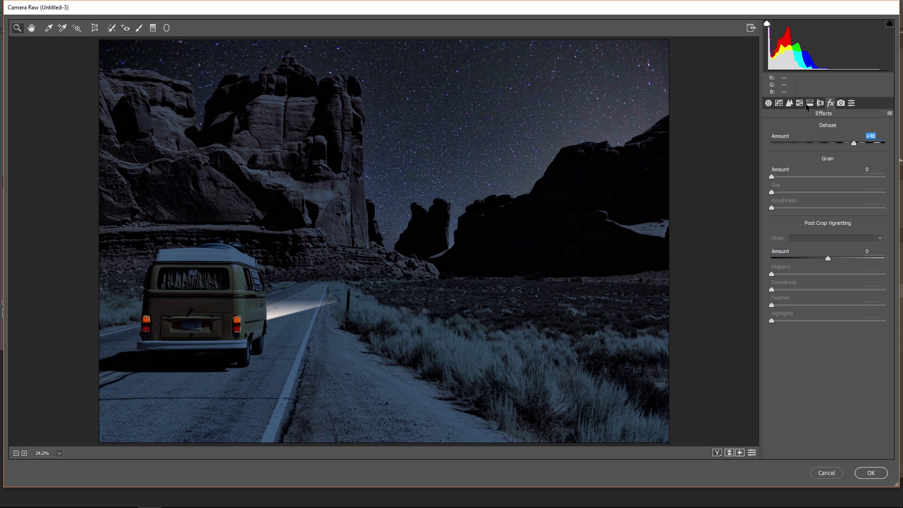
Step: Set Split Toning to Highlights hue 212 with saturation 8, and Shadows hue 227 with saturation 0
left_click(810, 103)
left_click_drag(772, 214, 839, 213)
left_click_drag(772, 228, 780, 227)
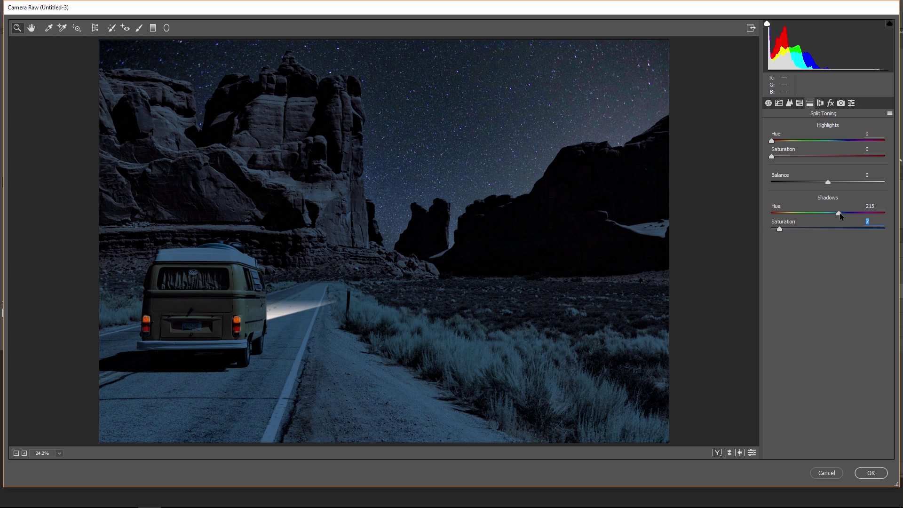
left_click(778, 229)
left_click_drag(777, 229, 772, 230)
left_click(838, 141)
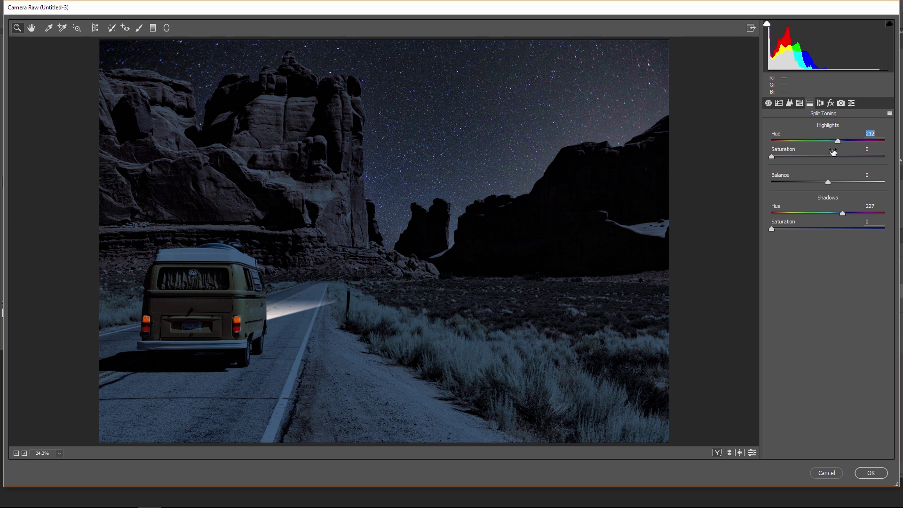
mouse_move(772, 157)
left_mouse_down()
mouse_move(795, 156)
mouse_move(769, 157)
mouse_move(780, 157)
left_mouse_up()
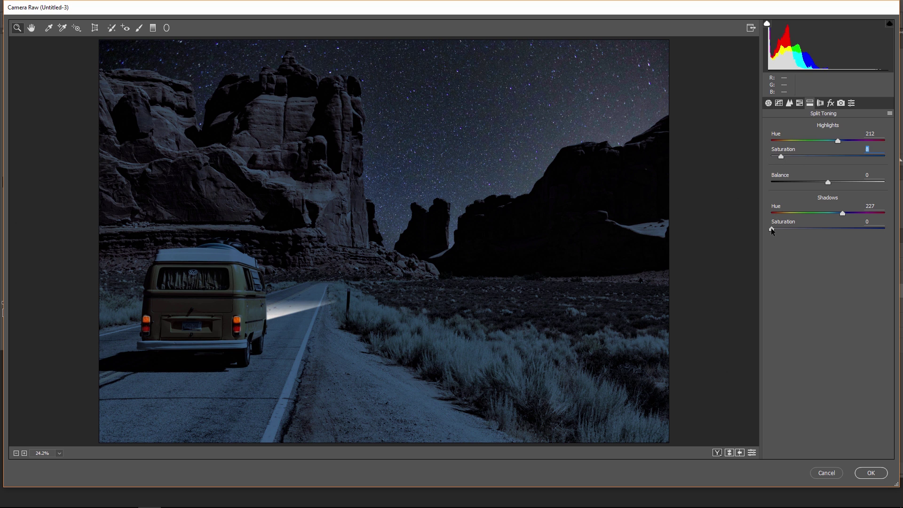
Step: Set Contrast to +10, Vibrance to -13 and Saturation to +8, compare the preview, and apply the Camera Raw filter
left_click(769, 103)
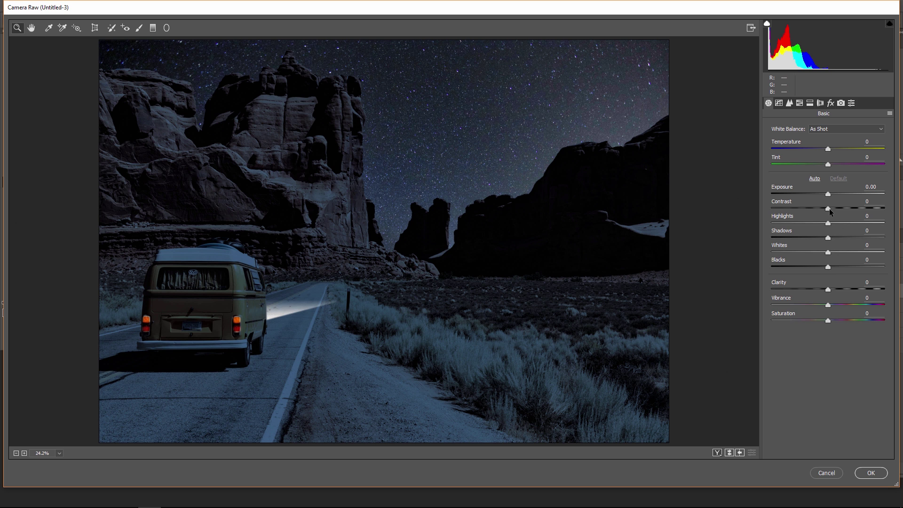
left_click_drag(829, 210, 834, 212)
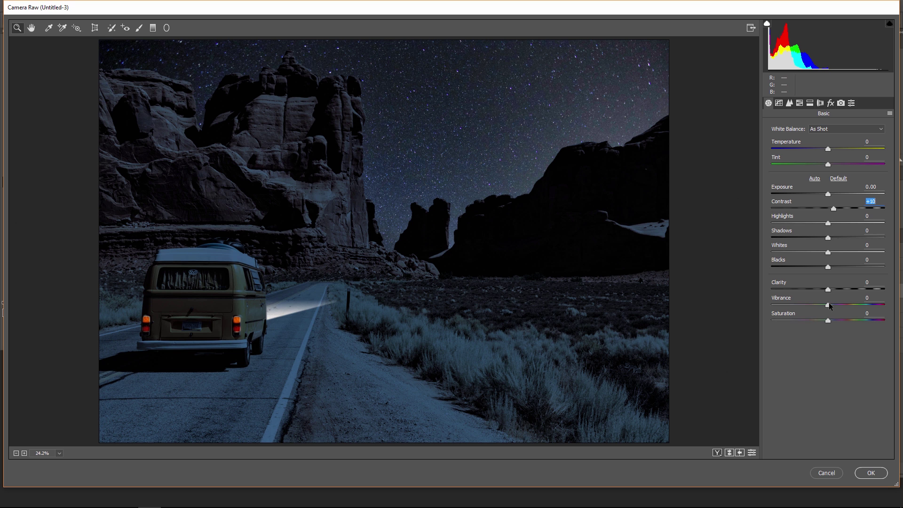
left_click_drag(829, 307, 821, 305)
key("p")
key("p")
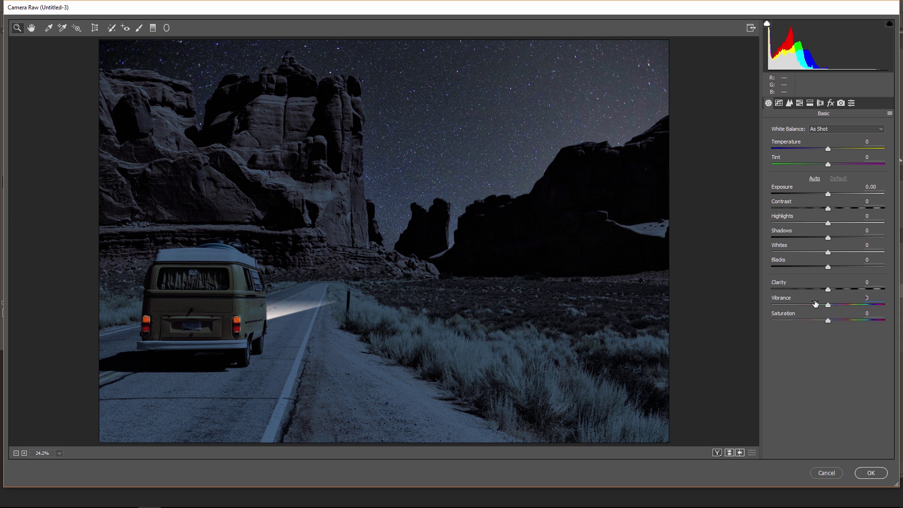
key("p")
key("p")
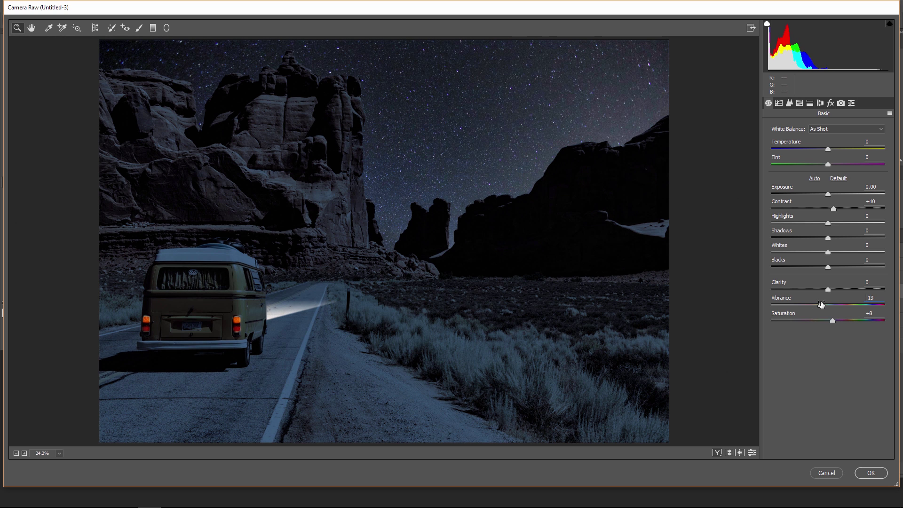
left_click(871, 473)
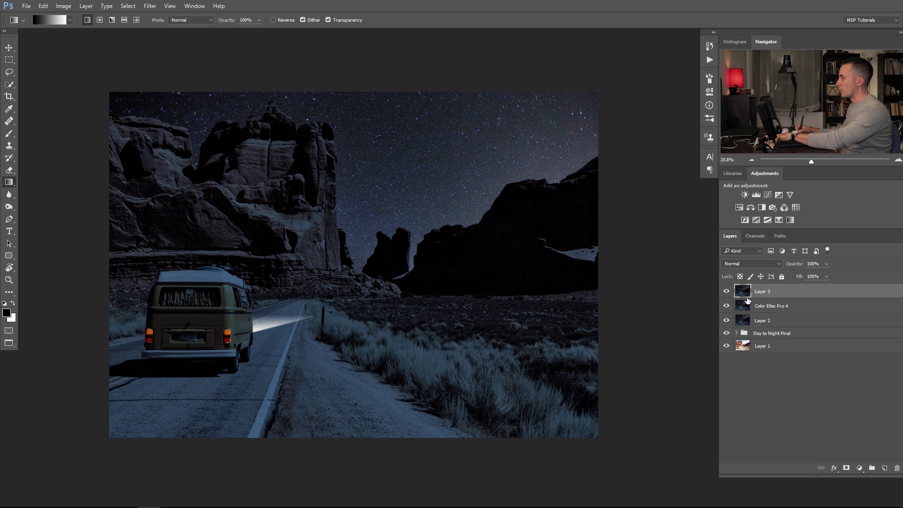
Step: Duplicate Layer 3 and apply a High Pass filter with a 1.3-pixel radius to the copy
key("ctrl+j")
left_click(150, 6)
mouse_move(207, 190)
left_click(115, 198)
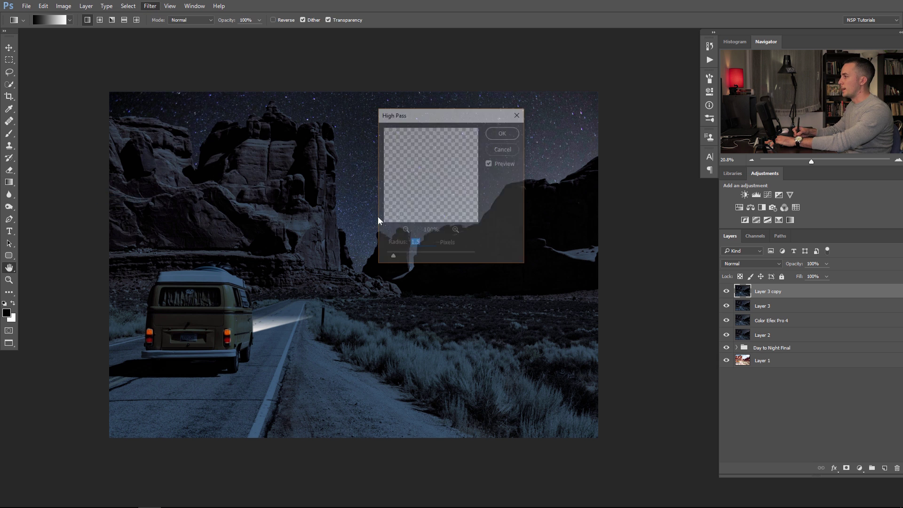
scroll(296, 296, "up", 5)
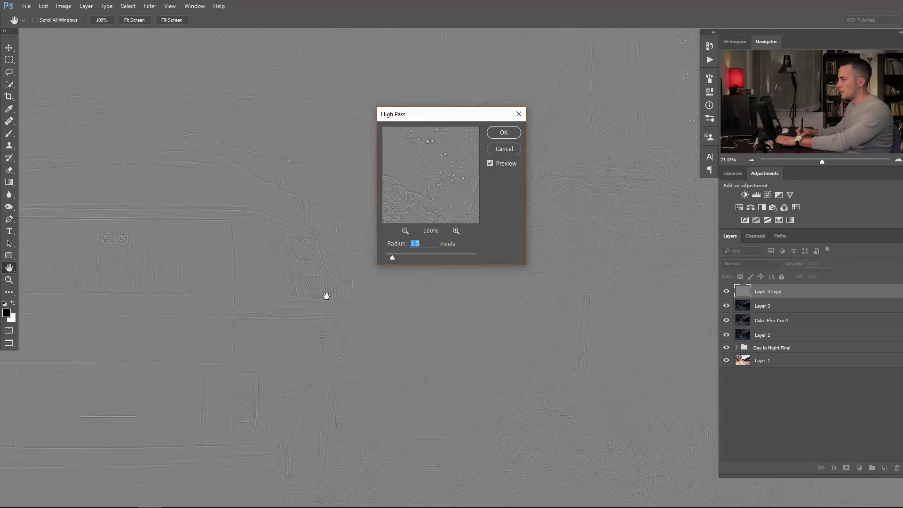
left_click_drag(289, 322, 336, 293)
key("Down")
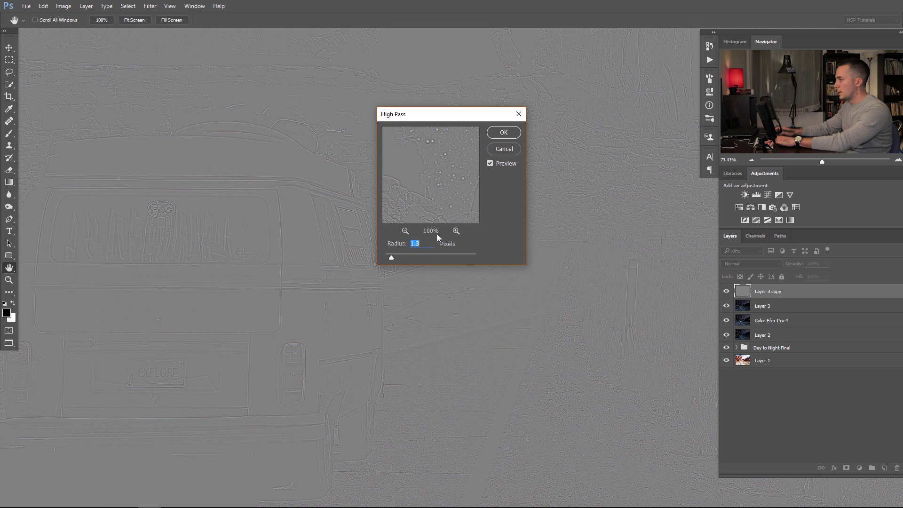
left_click(503, 134)
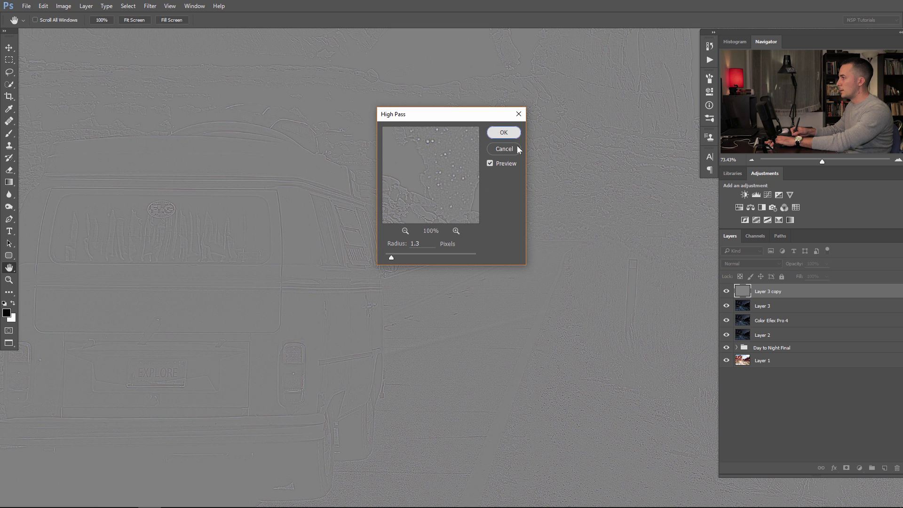
Step: Set the blend mode of the High Pass layer to Linear Light
left_click_drag(462, 269, 288, 304)
left_click_drag(373, 284, 354, 283)
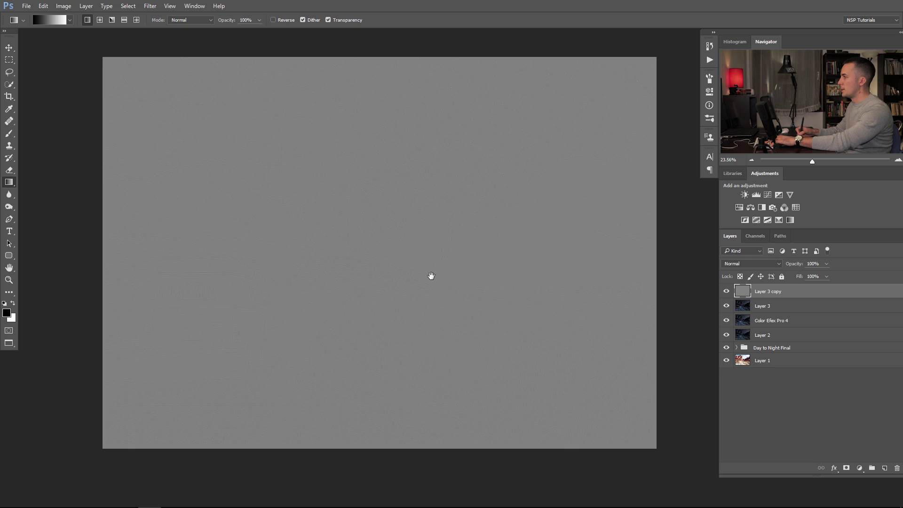
left_click(756, 263)
left_click(735, 379)
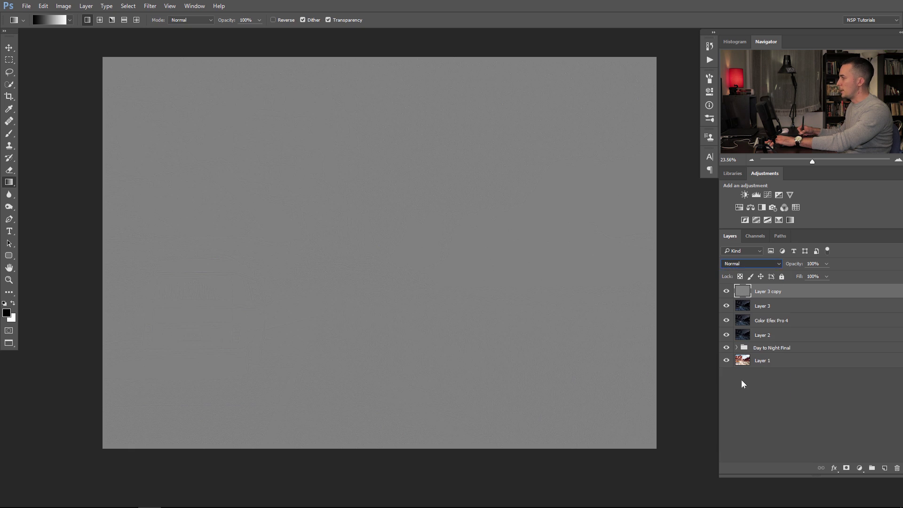
Step: Examine the sharpening on the van, road and sky by hiding and showing the High Pass layer
left_click(727, 291)
left_click(727, 291)
left_click_drag(177, 320, 312, 340)
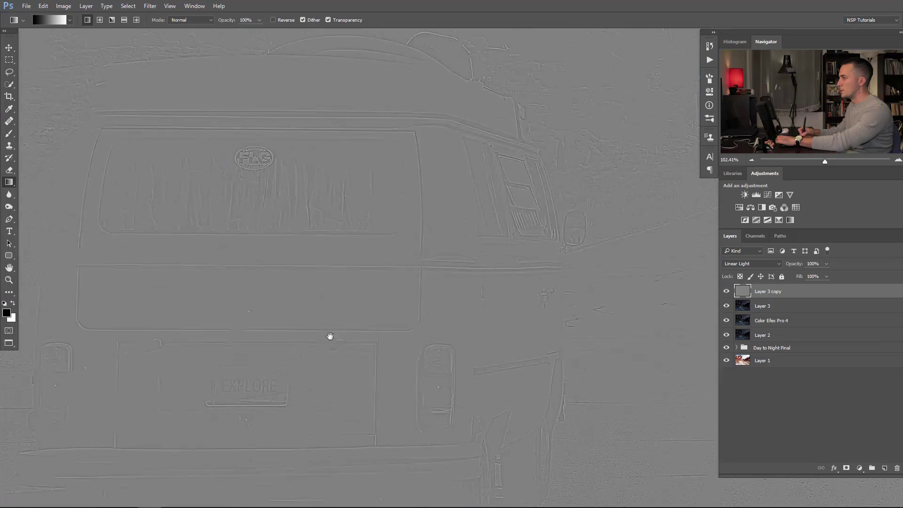
left_click_drag(501, 329, 418, 304)
left_click(727, 292)
left_click(727, 292)
left_click(727, 291)
left_click(727, 291)
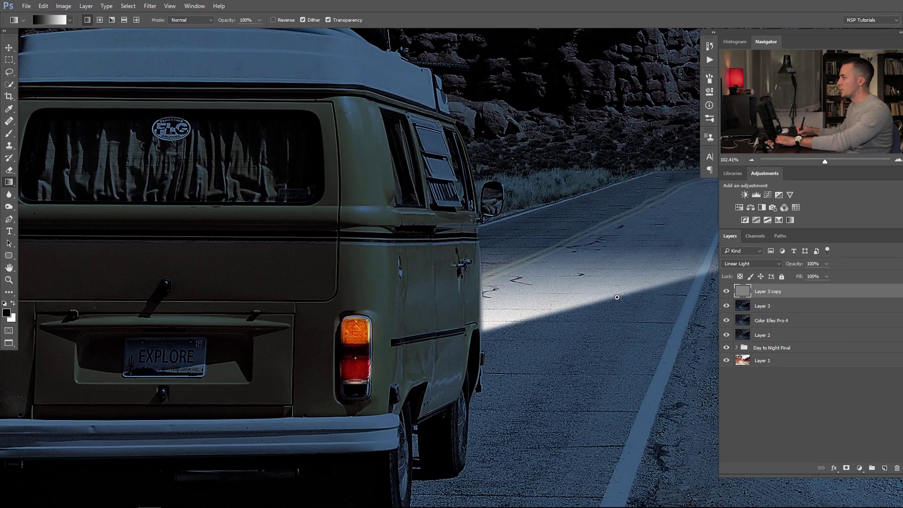
left_click_drag(599, 298, 480, 298)
left_click_drag(591, 173, 417, 292)
left_click(727, 292)
left_click(727, 292)
left_click(727, 292)
left_click(727, 292)
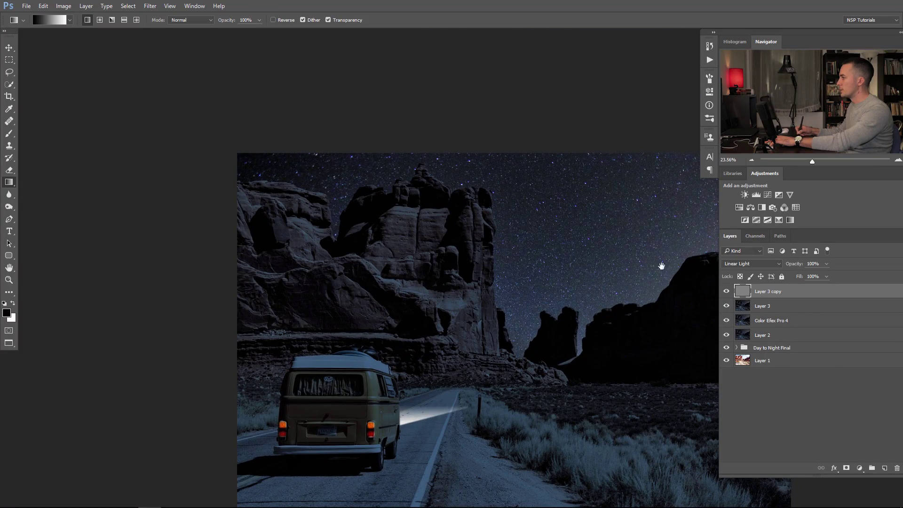
scroll(661, 266, "up", 4)
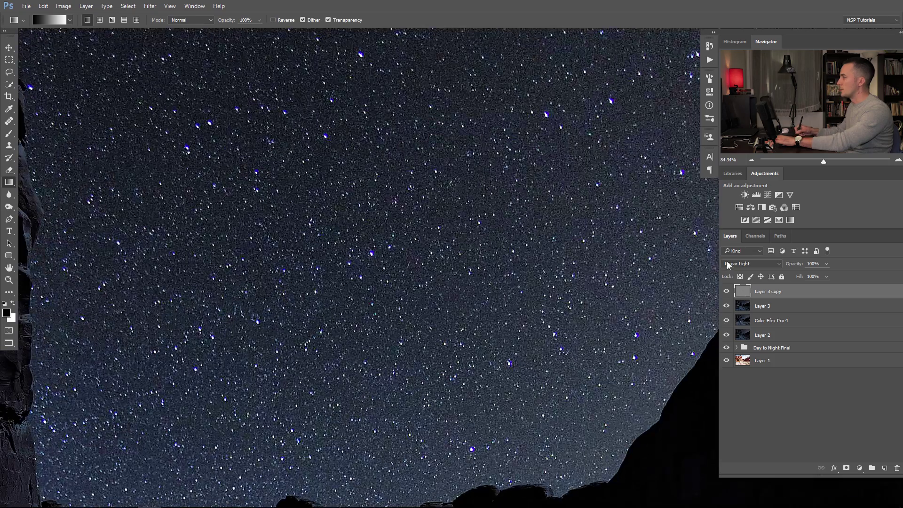
left_click(727, 291)
left_click(727, 292)
left_click(727, 292)
left_click(727, 292)
left_click(727, 291)
scroll(704, 292, "down", 5)
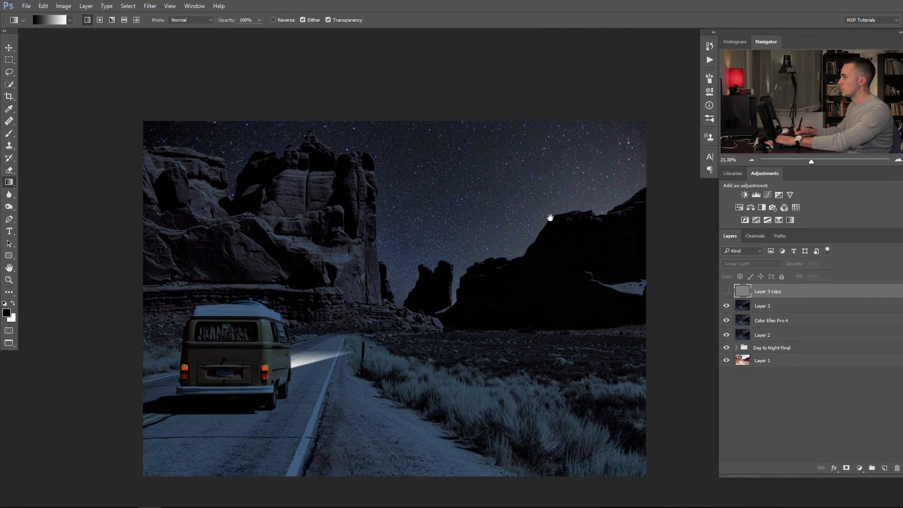
left_click(727, 292)
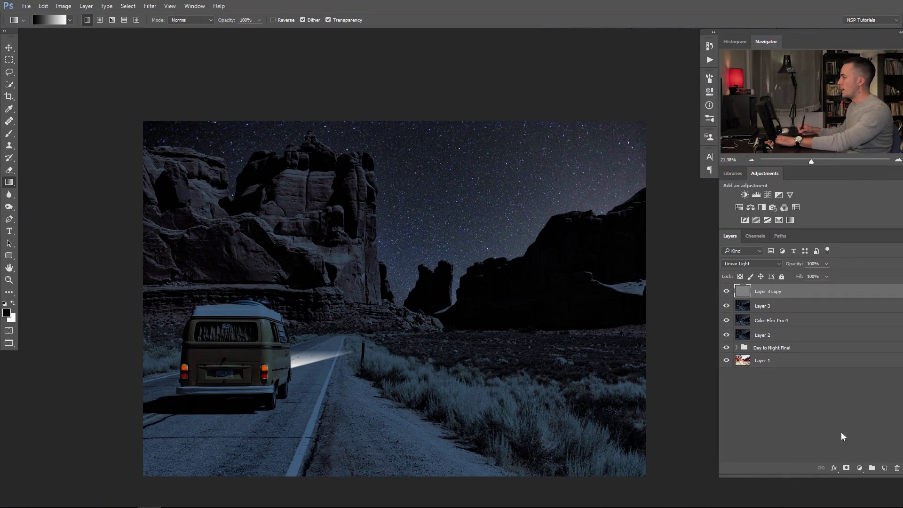
Step: Add a layer mask to the High Pass layer and set up a soft black 700 px brush with 0% hardness
left_click(846, 468)
key("b")
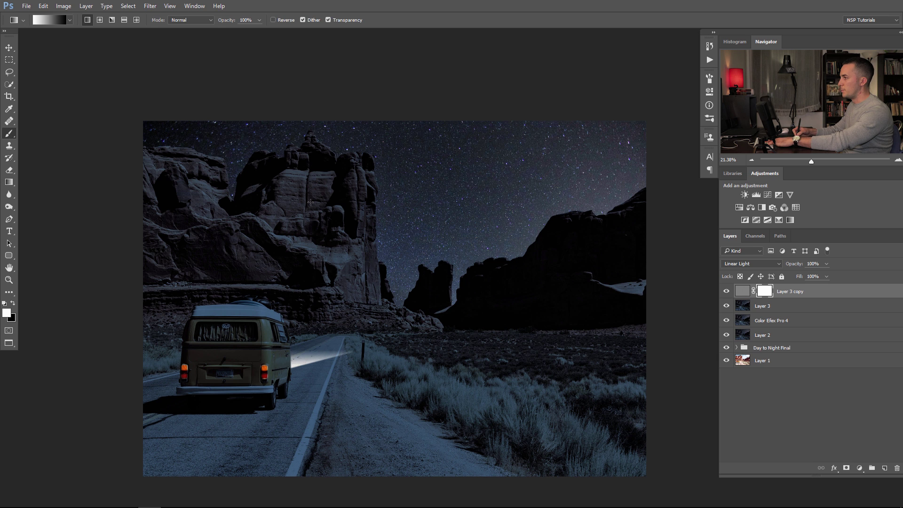
left_click(13, 303)
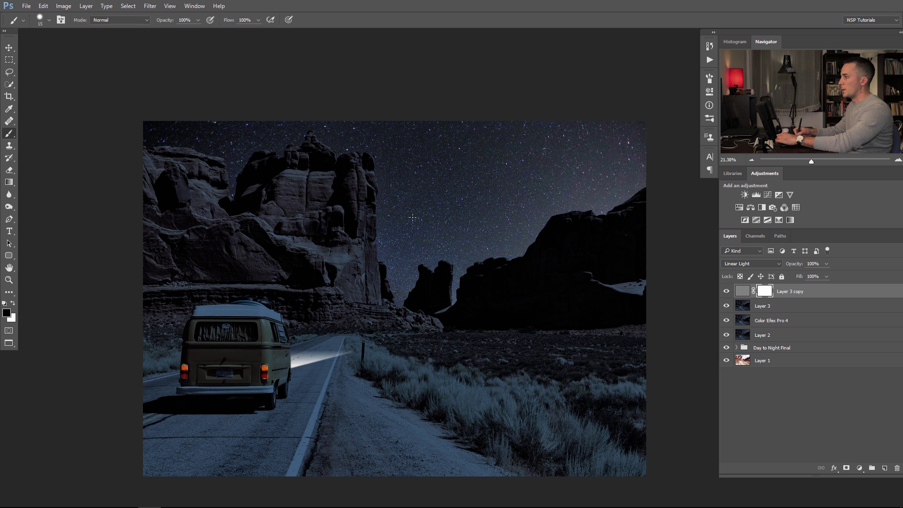
right_click(475, 212)
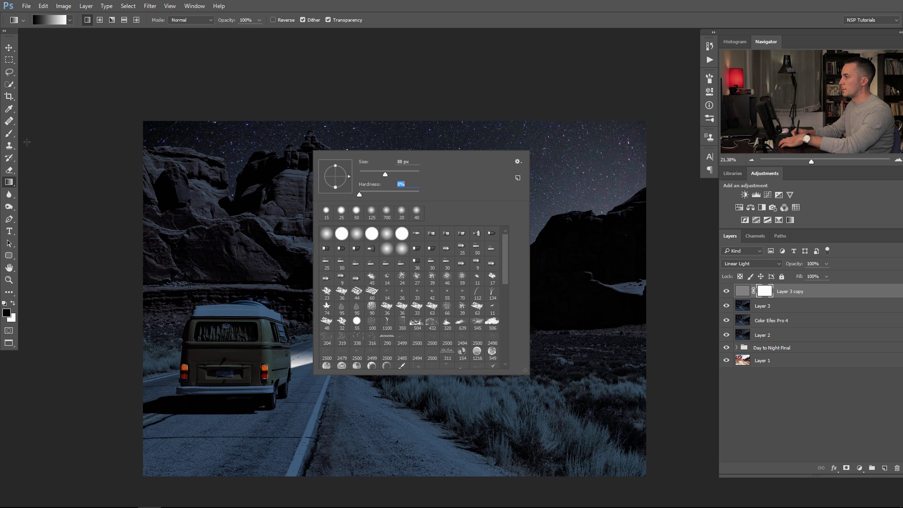
left_click(10, 134)
key("bracketright")
key("bracketright")
key("bracketright")
key("bracketright")
key("bracketright")
key("bracketright")
key("bracketright")
key("bracketright")
key("bracketright")
key("bracketright")
key("bracketright")
key("bracketright")
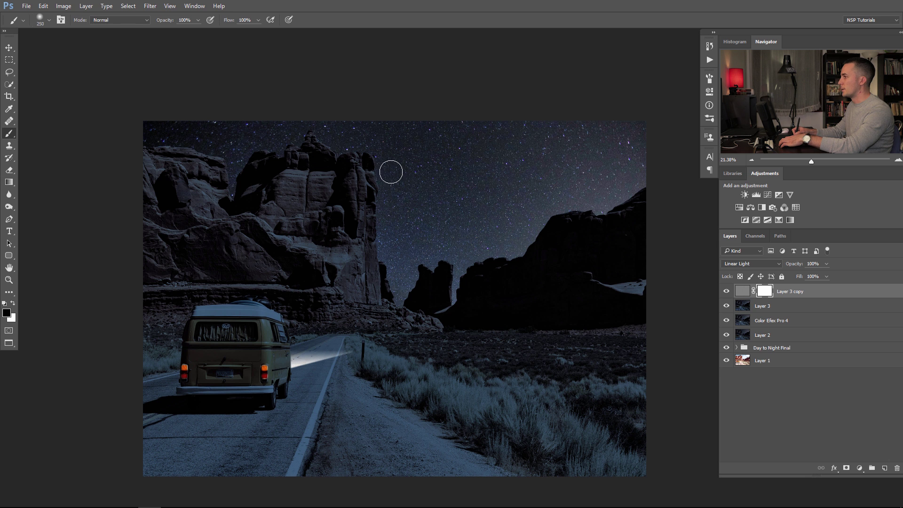
right_click(462, 165)
left_click(505, 207)
key("Return")
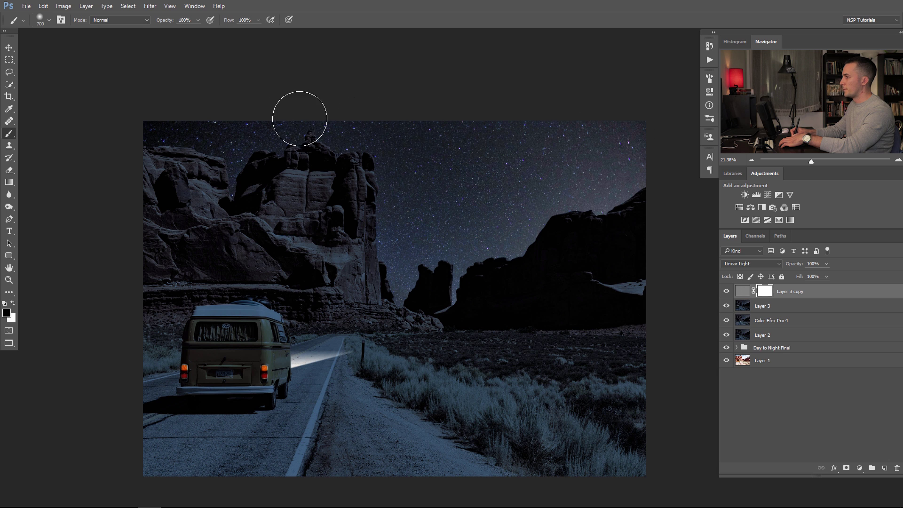
Step: Paint black over the whole sky on the High Pass layer's mask to exclude it from sharpening, checking coverage in the mask view
left_click_drag(153, 128, 177, 127)
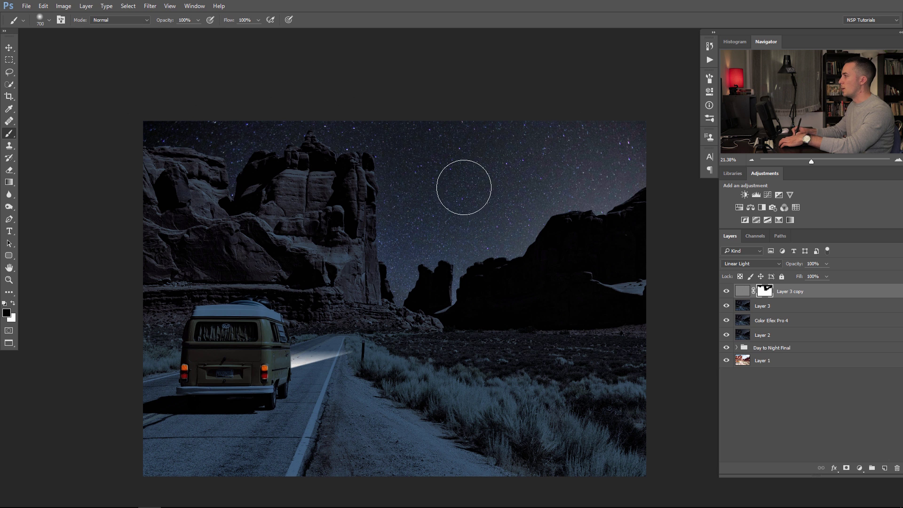
left_click(766, 293, "alt")
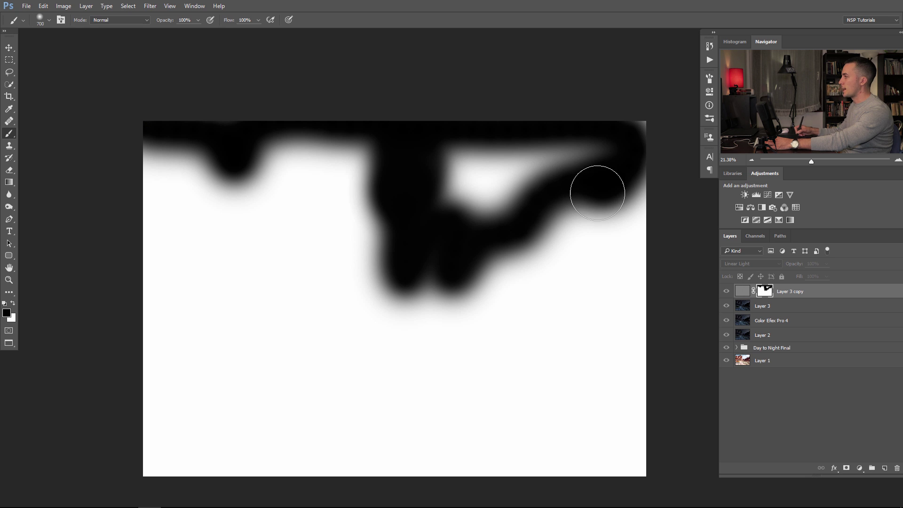
mouse_move(453, 194)
left_mouse_down()
mouse_move(465, 176)
mouse_move(503, 184)
mouse_move(573, 143)
left_mouse_up()
mouse_move(491, 211)
left_mouse_down()
mouse_move(611, 123)
mouse_move(637, 123)
left_mouse_up()
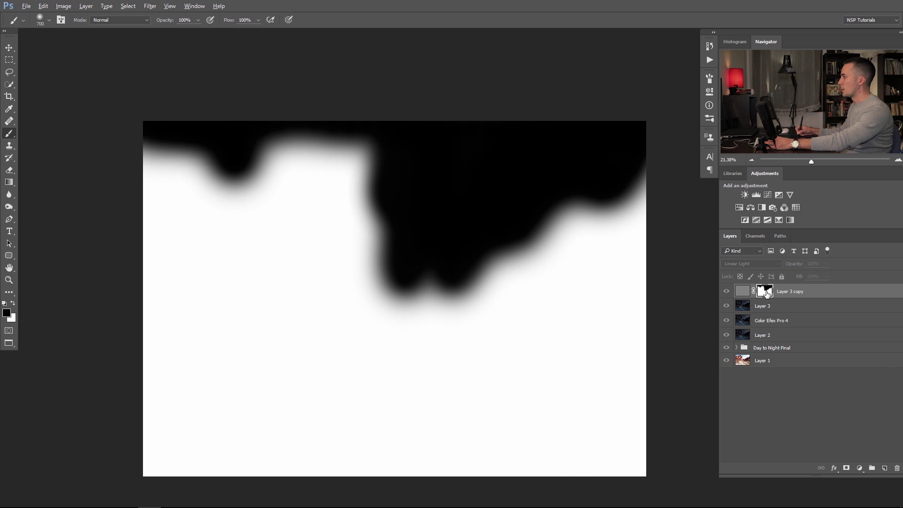
left_click(767, 292, "alt")
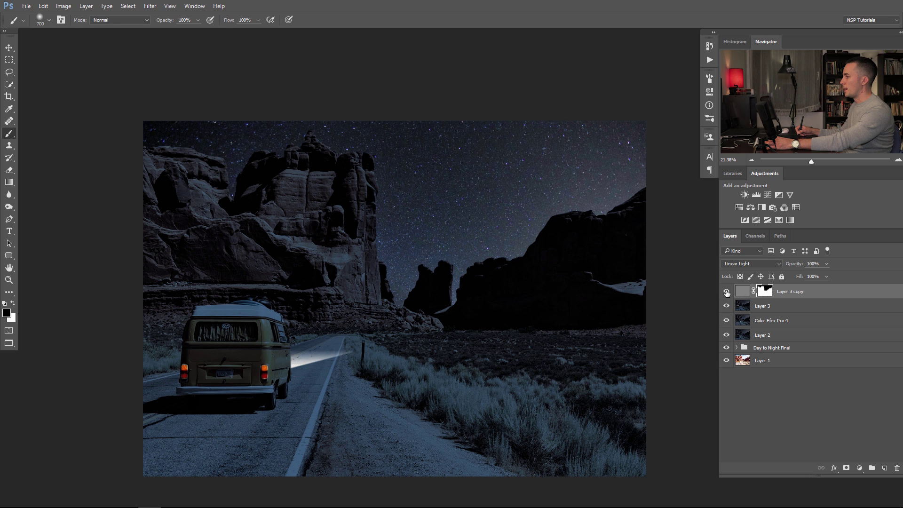
Step: Compare the image with and without the masked sharpening by toggling the visibility of Layer 3 copy
left_click(727, 292)
left_click(727, 293)
left_click(728, 293)
left_click(728, 293)
left_click(728, 293)
left_click(728, 293)
left_click(728, 293)
left_click(729, 292)
left_click_drag(630, 254, 619, 210)
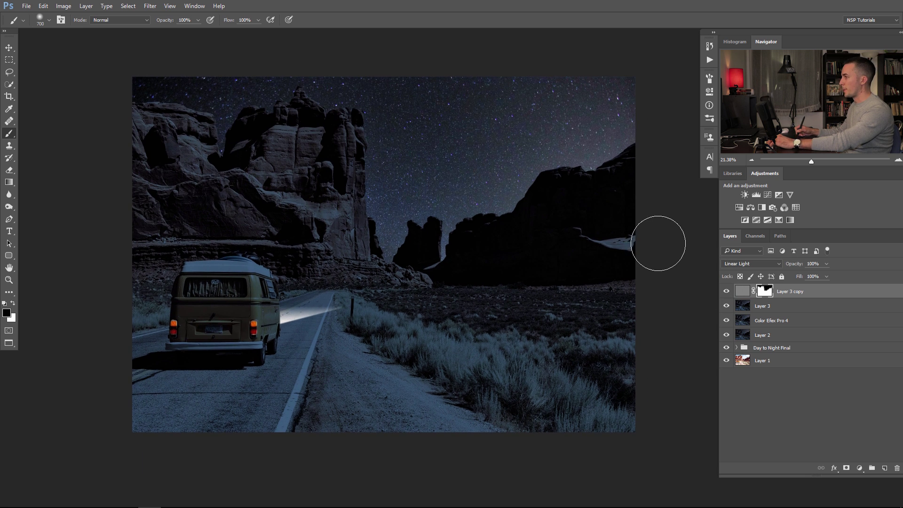
Step: Group the layers from Layer 3 copy down to Layer 2 and name the group "CC"
left_click(745, 337, "shift")
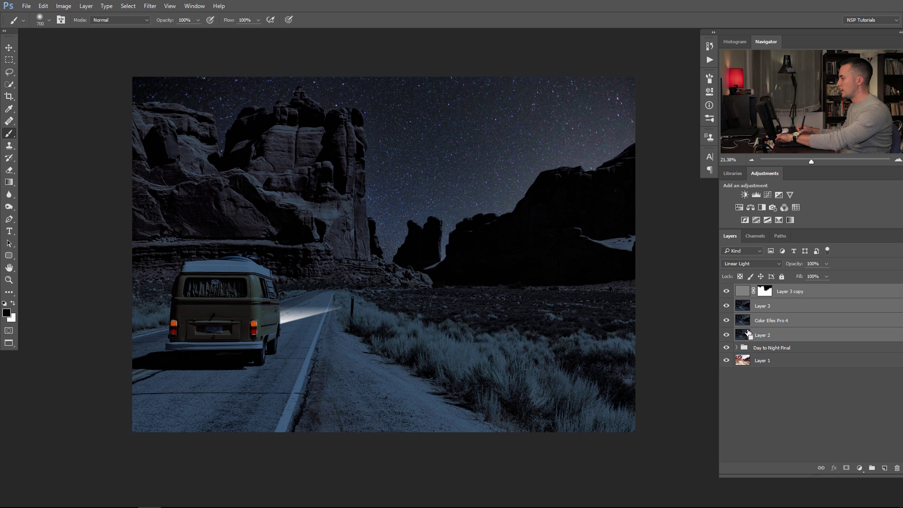
key("ctrl+g")
type("CC")
key("Return")
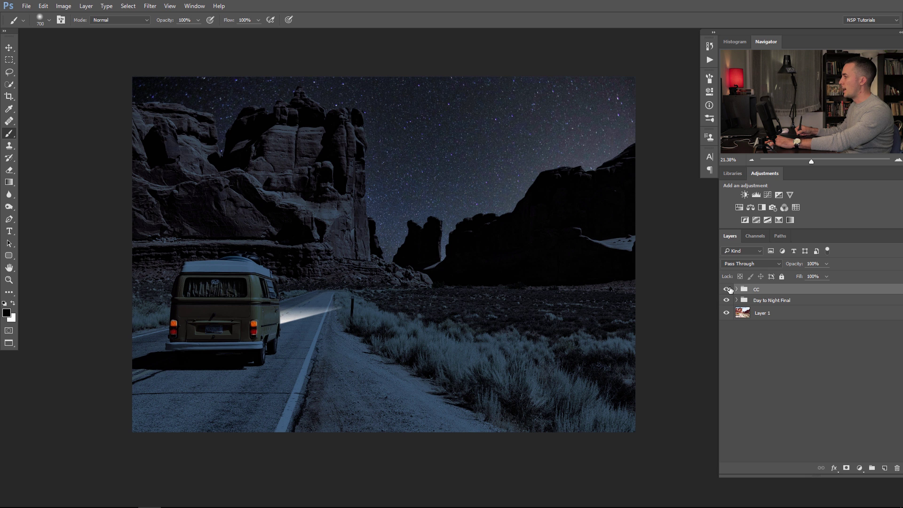
Step: Compare the finished image with its earlier stages by hiding and showing the CC and Day to Night Final groups
left_click(726, 291)
left_click(727, 290)
left_click(727, 290)
left_click(727, 290)
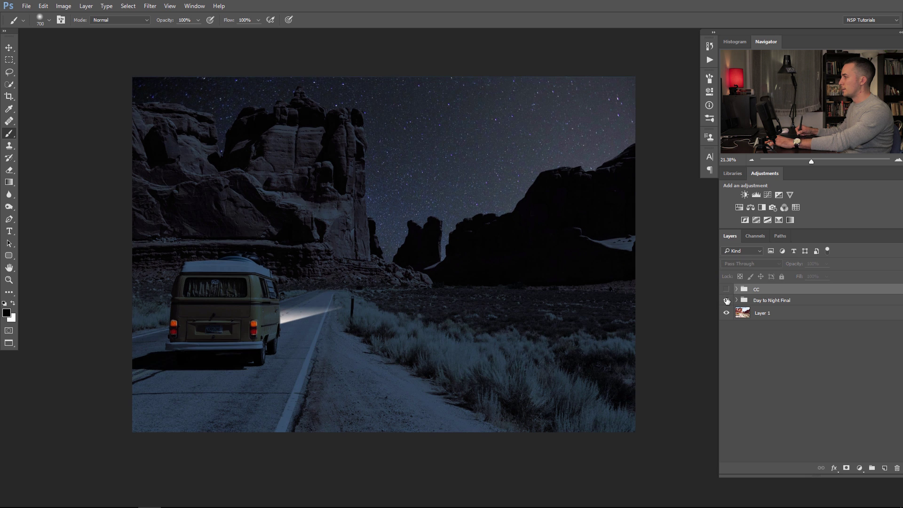
left_click(726, 301)
left_click(726, 301)
left_click(727, 300)
left_click(727, 300)
left_click(727, 289)
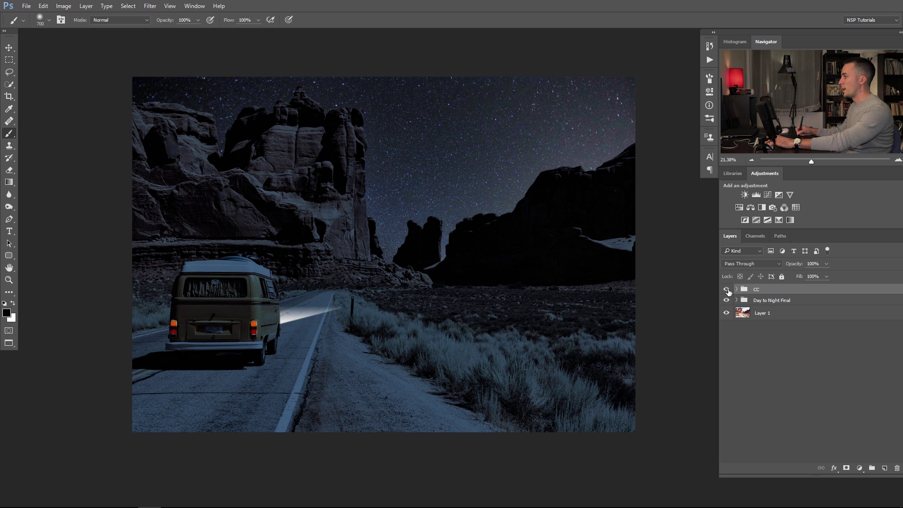
left_click(728, 289)
left_click(728, 289)
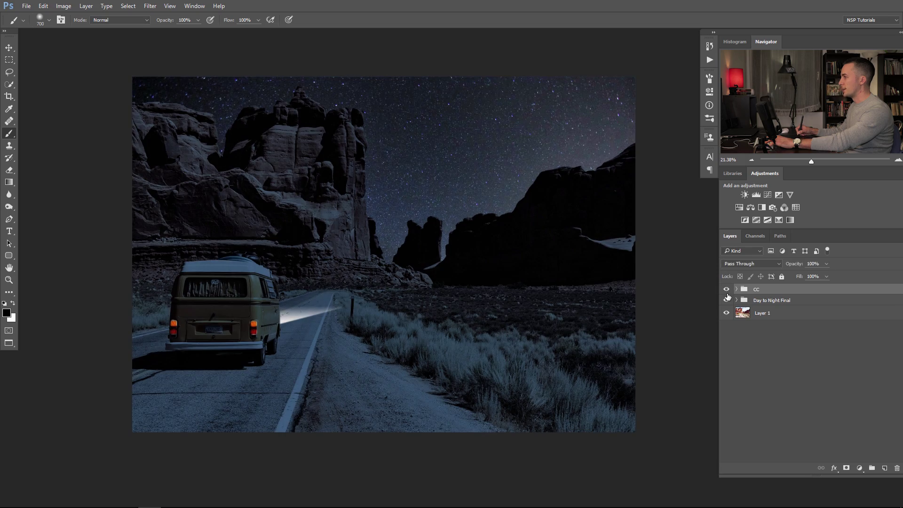